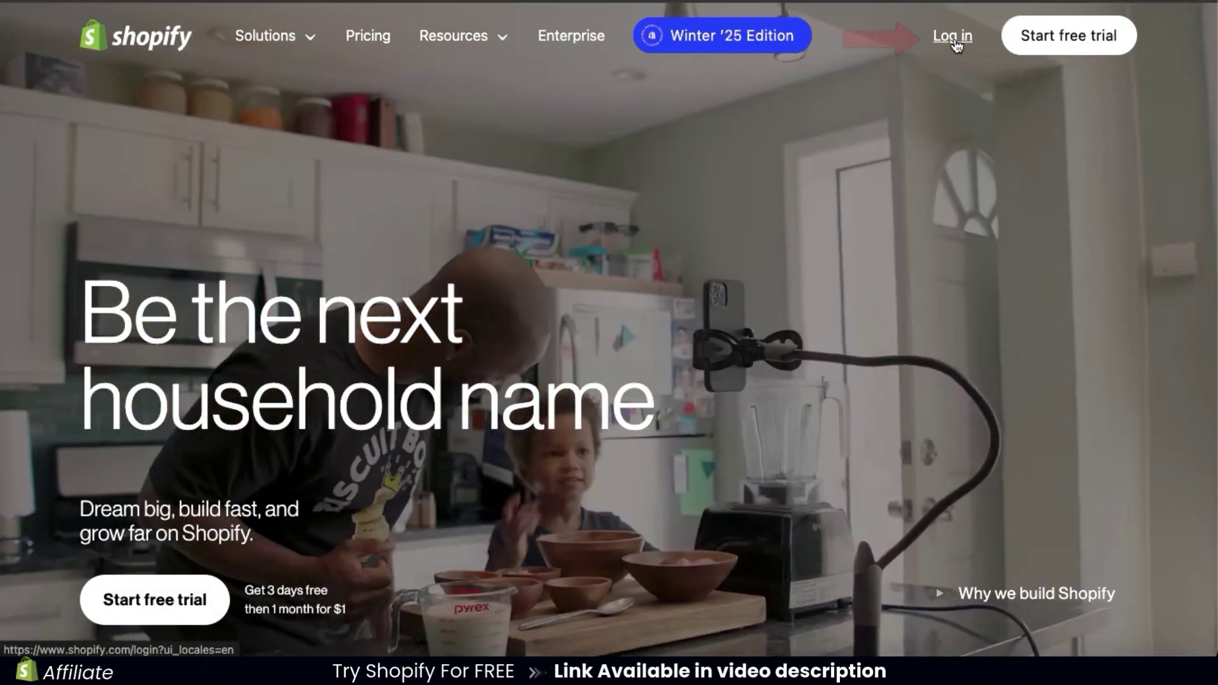
Log in to the store admin and open the Online Store's Spotlight theme for customization
left_click(958, 37)
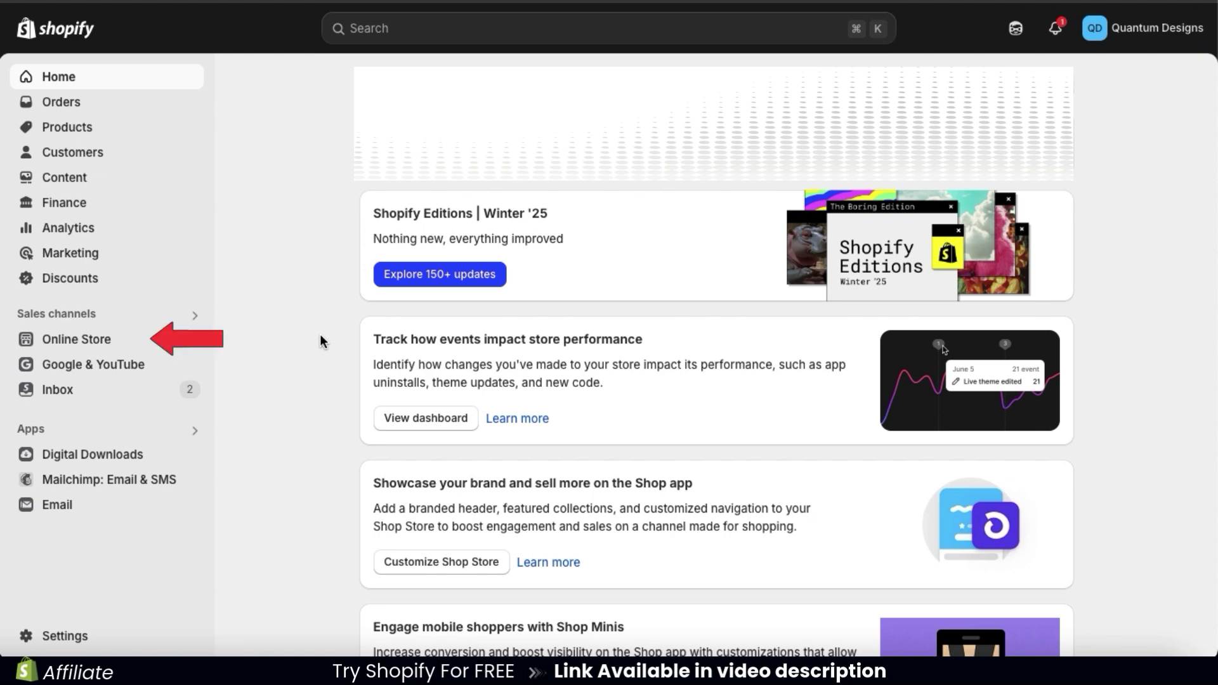
left_click(76, 343)
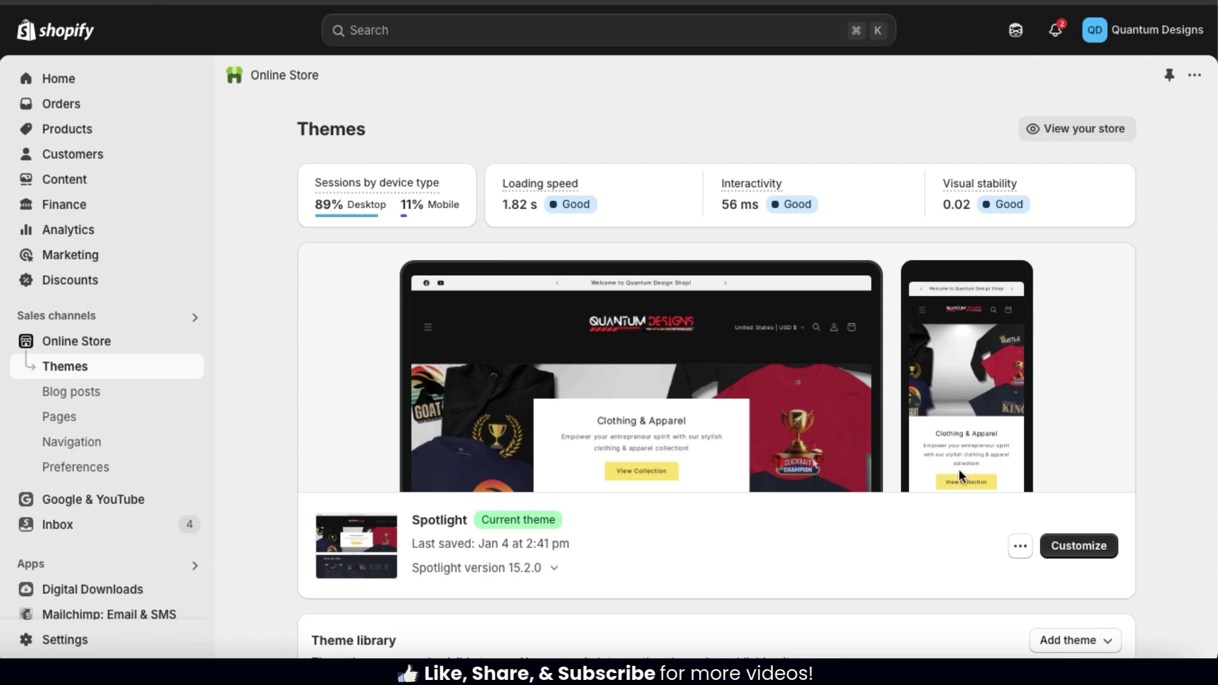
left_click(1084, 549)
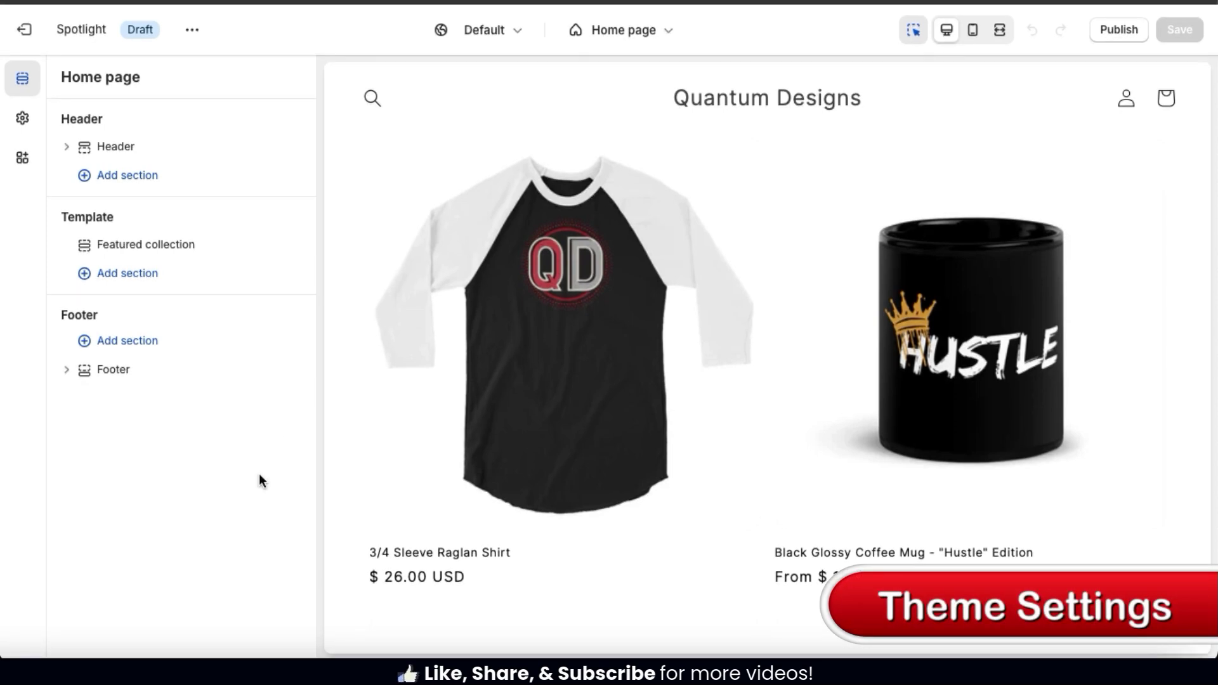
Upload QD LOGO MAIN.png in the theme settings and apply it as the store logo
left_click(24, 132)
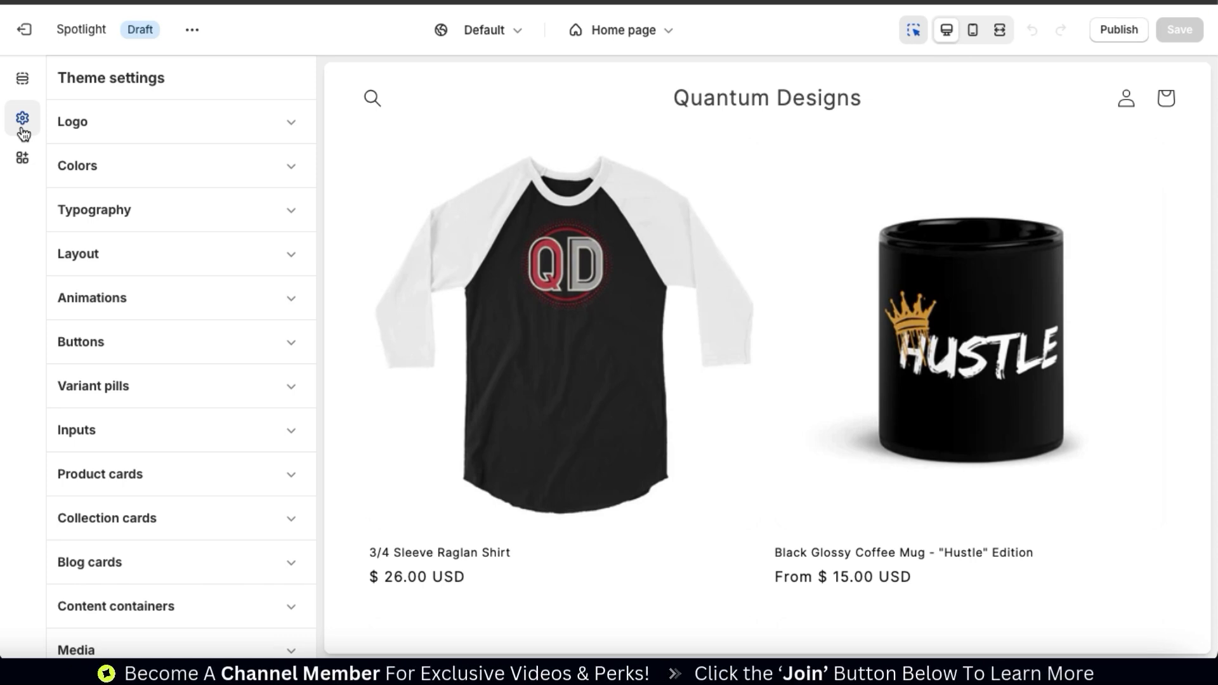
scroll(120, 166, "down", 7)
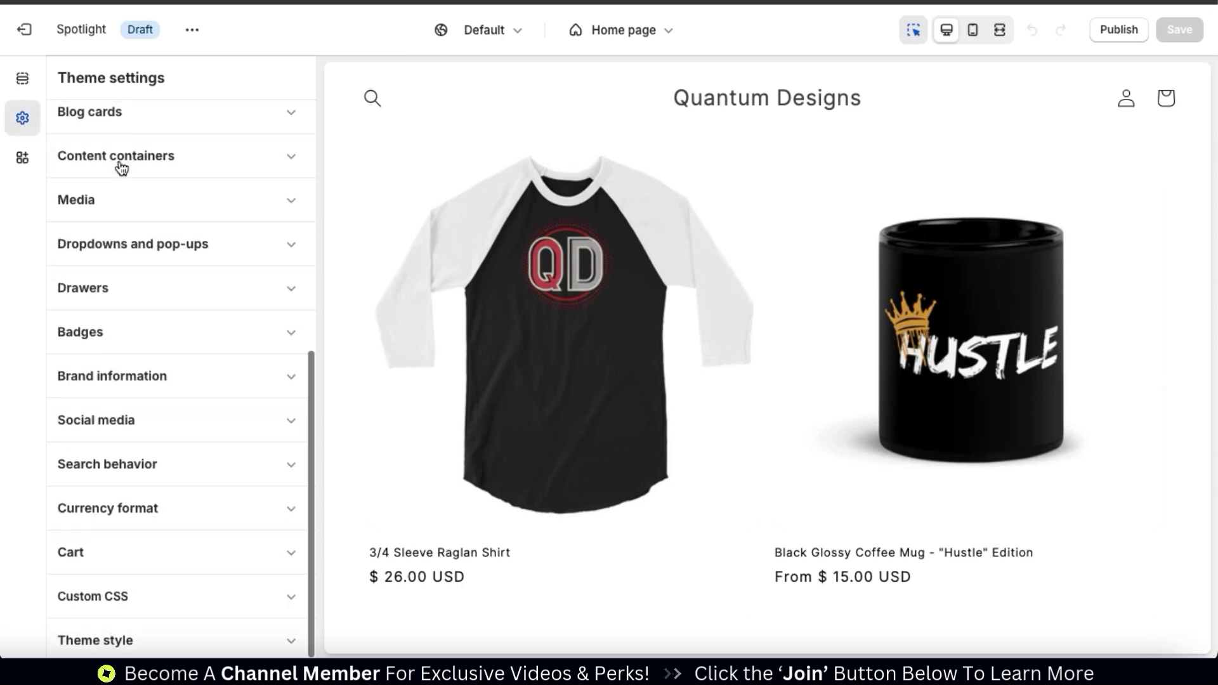
scroll(121, 167, "up", 7)
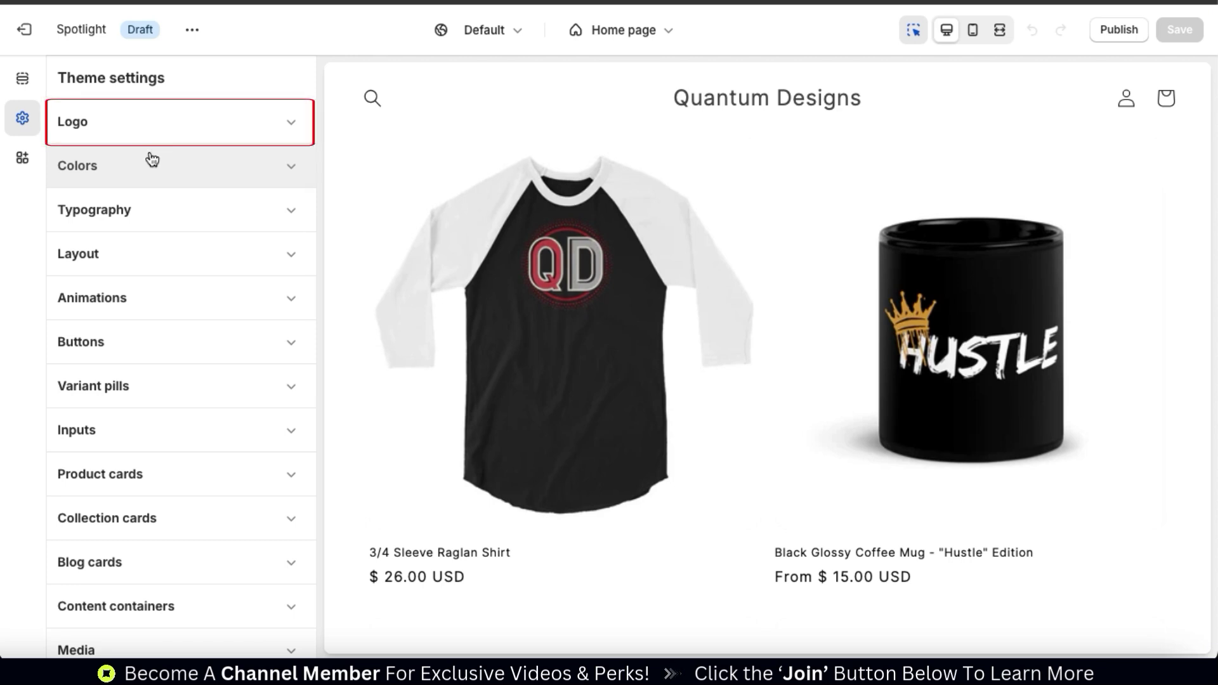
left_click(292, 130)
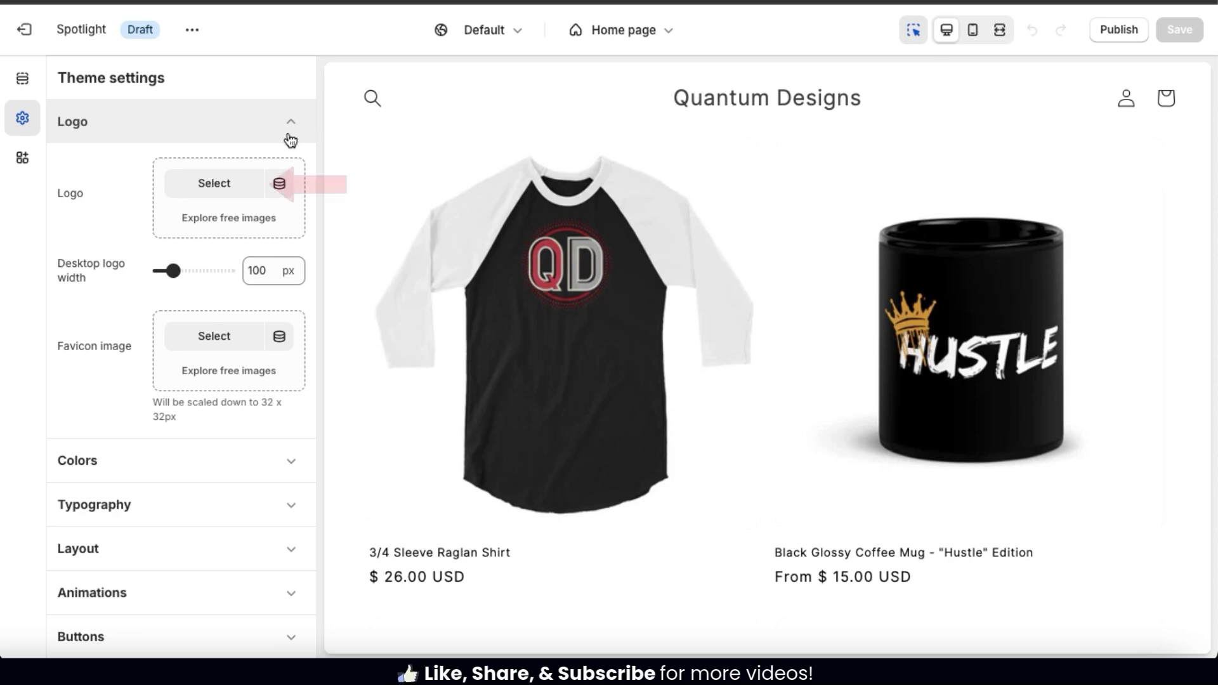
left_click(216, 185)
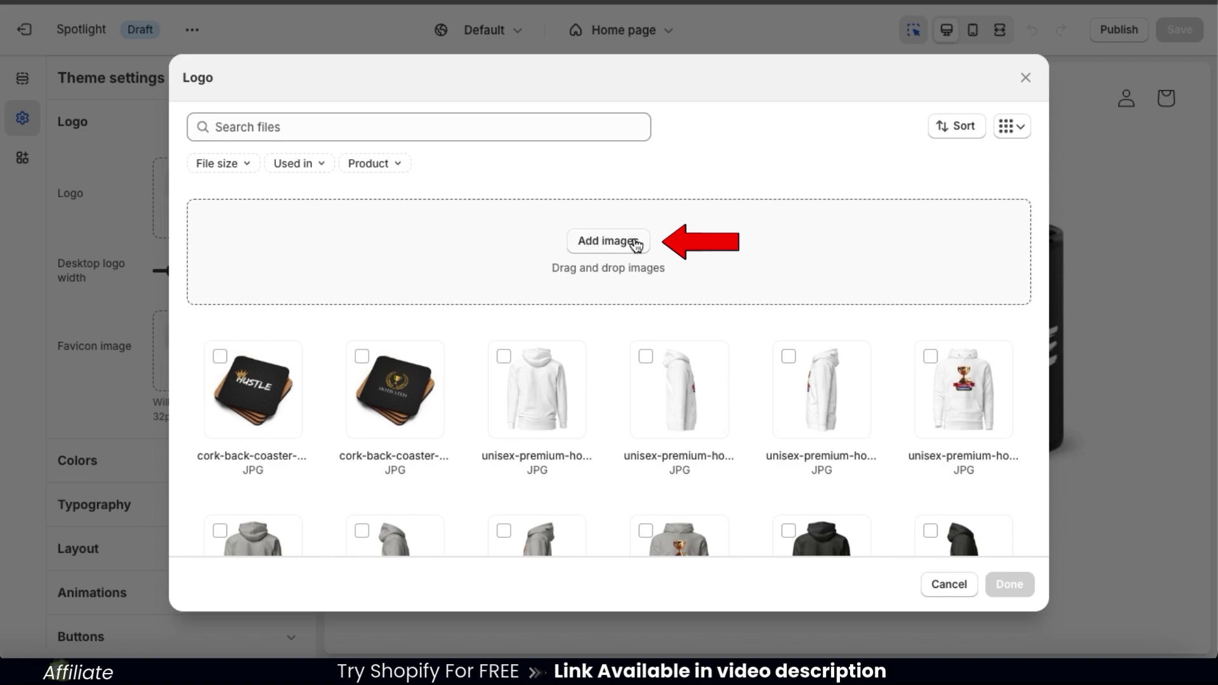
left_click(611, 244)
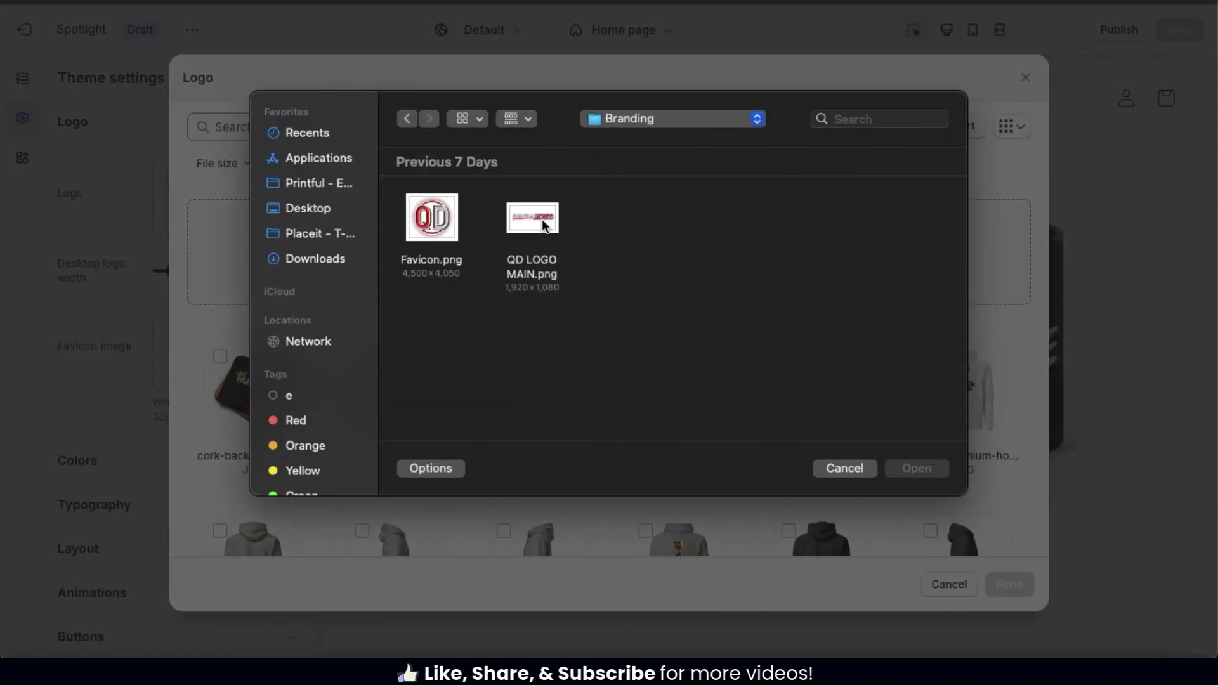
double_click(534, 222)
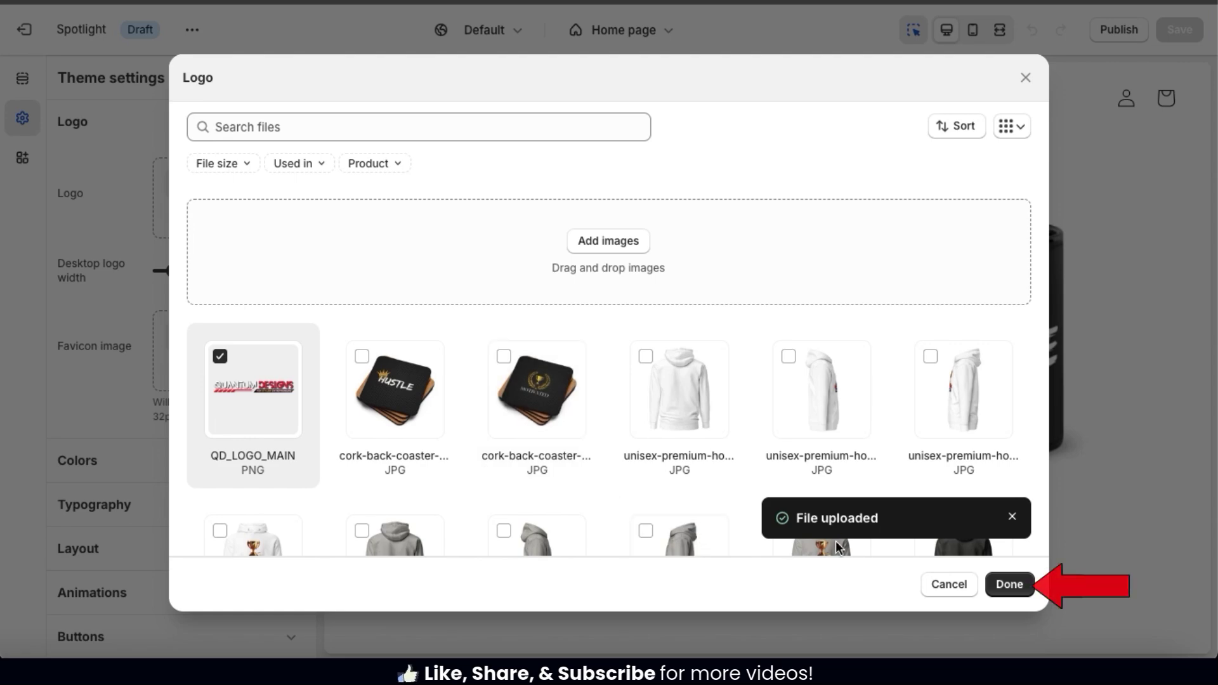
left_click(1010, 585)
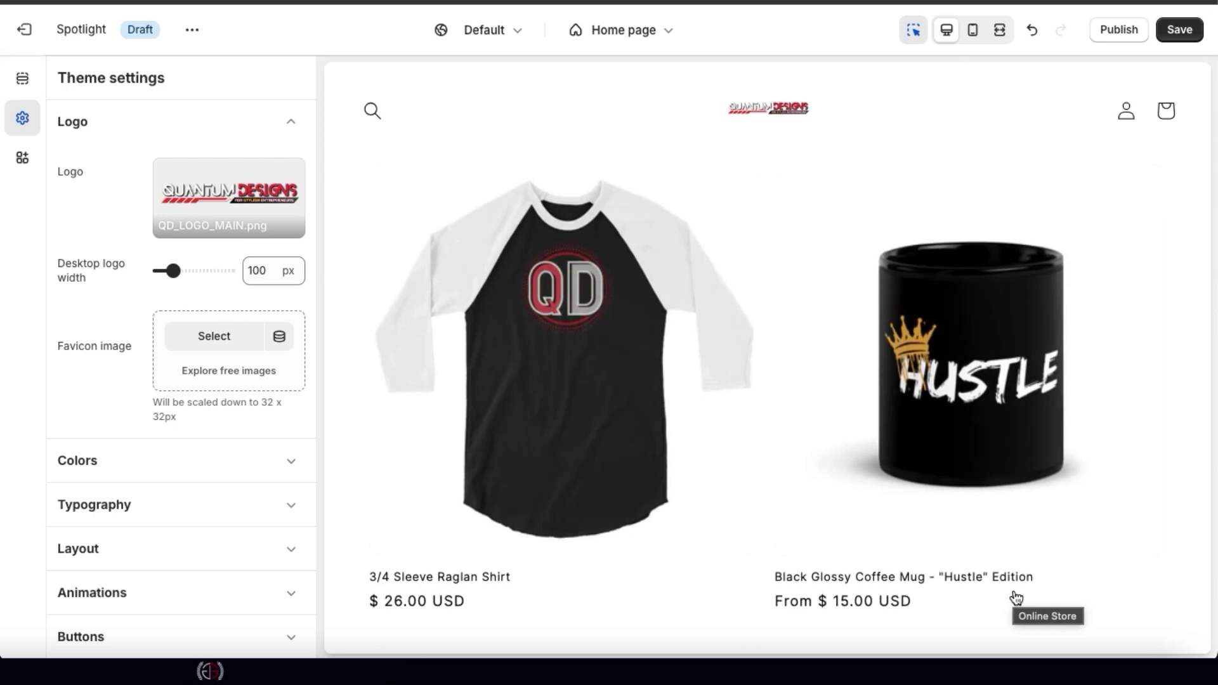
Set the desktop logo width to 300 px
mouse_move(759, 144)
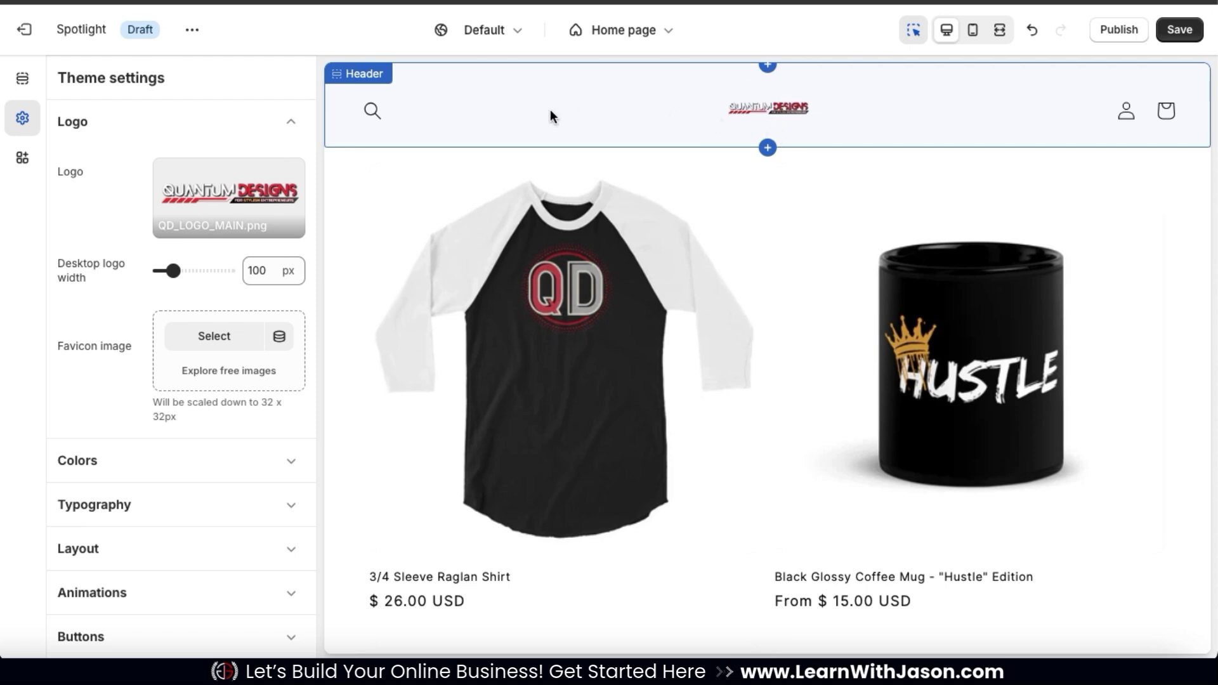
left_click(175, 269)
left_click_drag(175, 270, 203, 271)
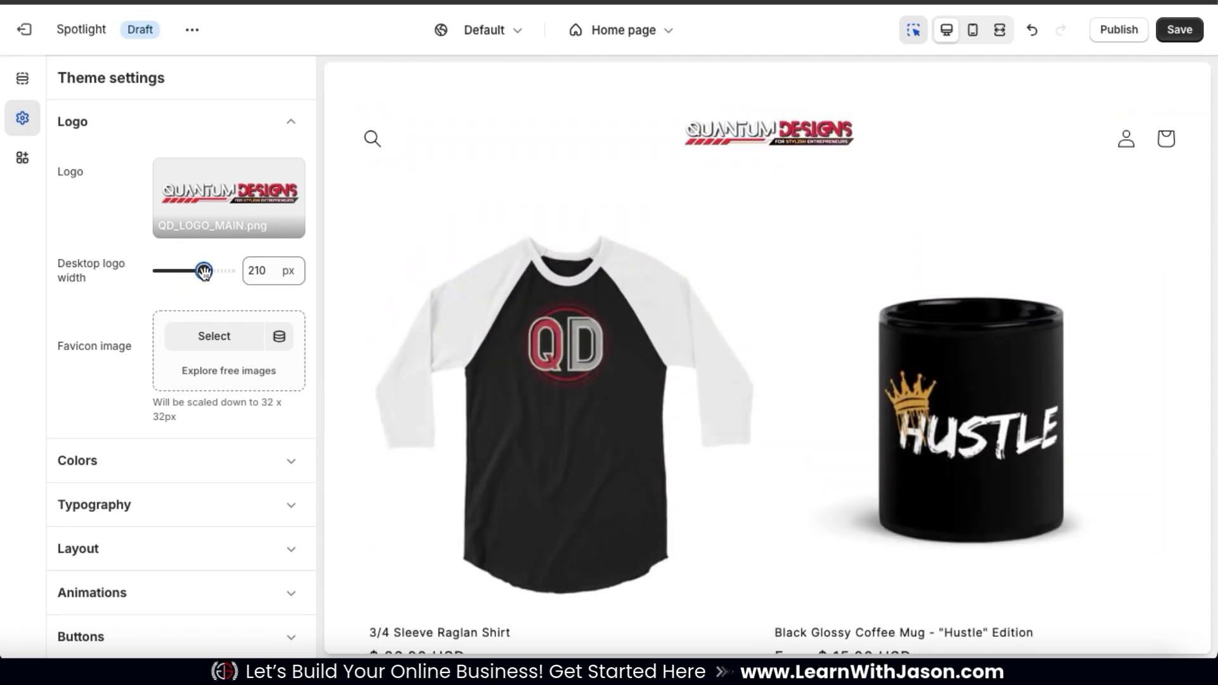
left_click_drag(204, 272, 222, 272)
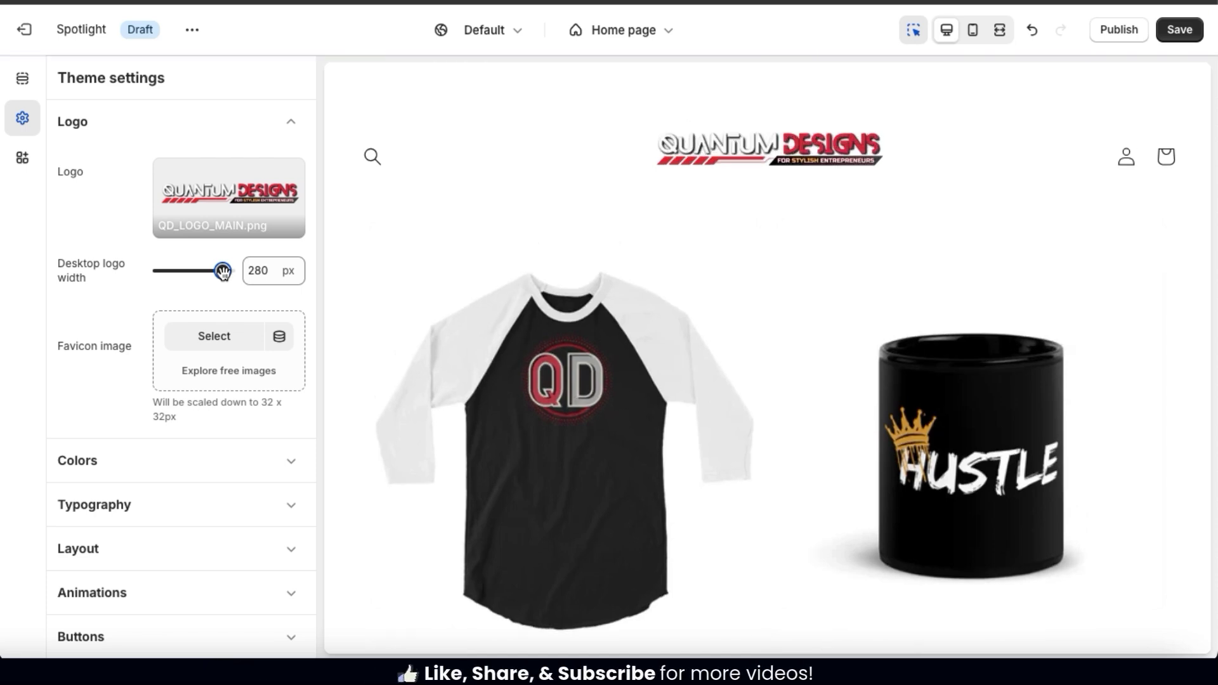
left_click_drag(222, 272, 228, 271)
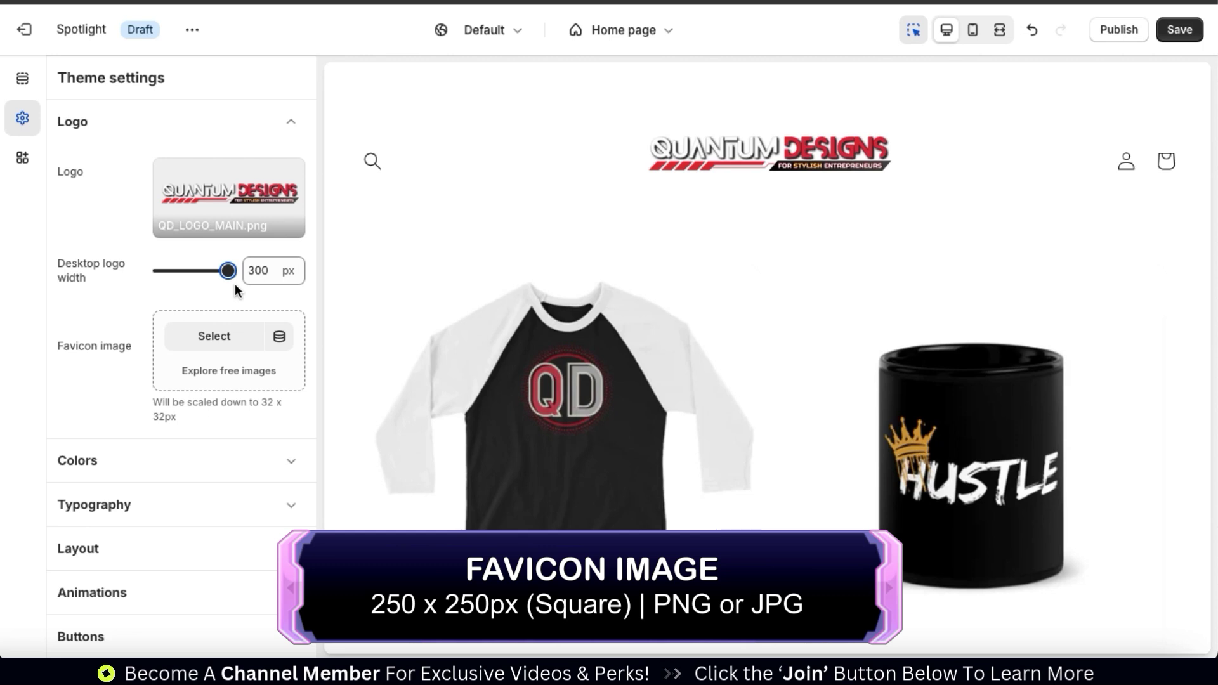
Upload Favicon.png as the favicon image and save the theme changes
left_click(216, 339)
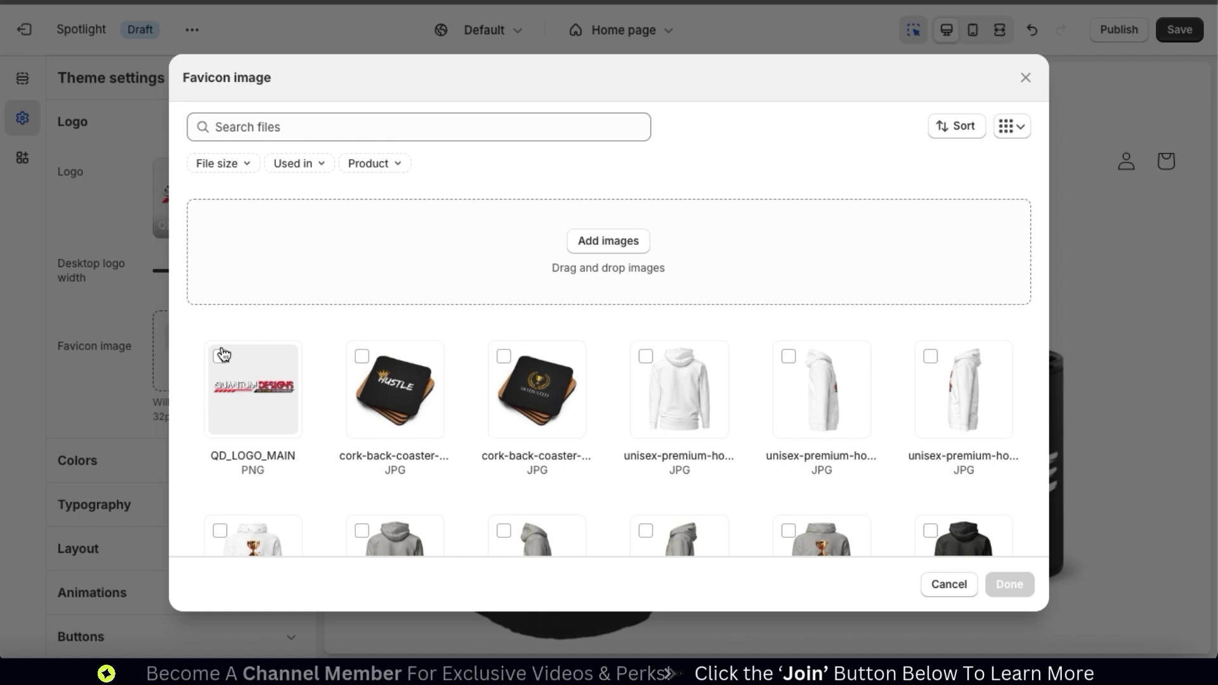
left_click(618, 248)
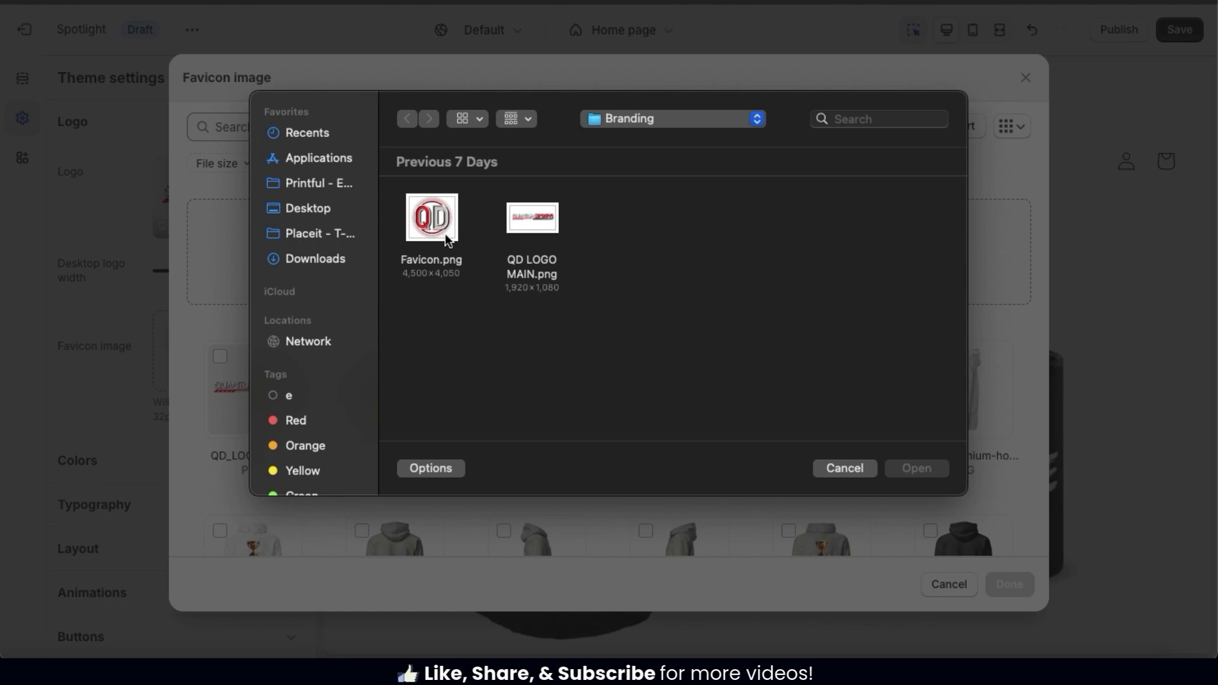
double_click(444, 234)
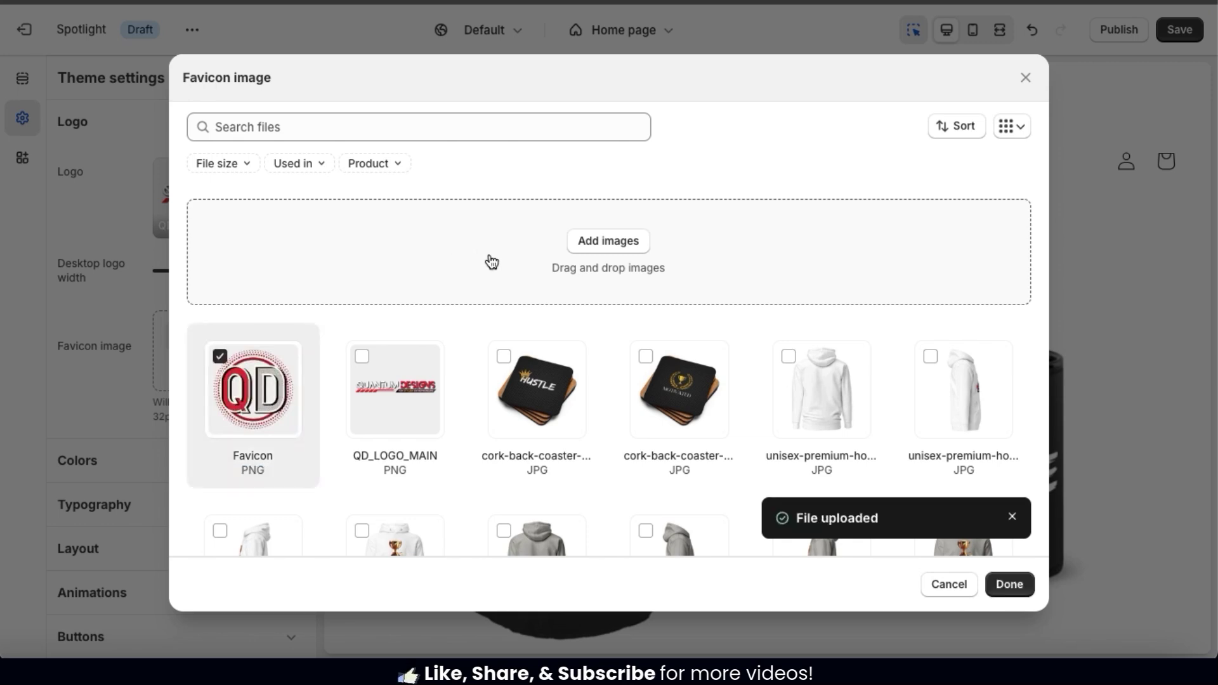
left_click(1010, 593)
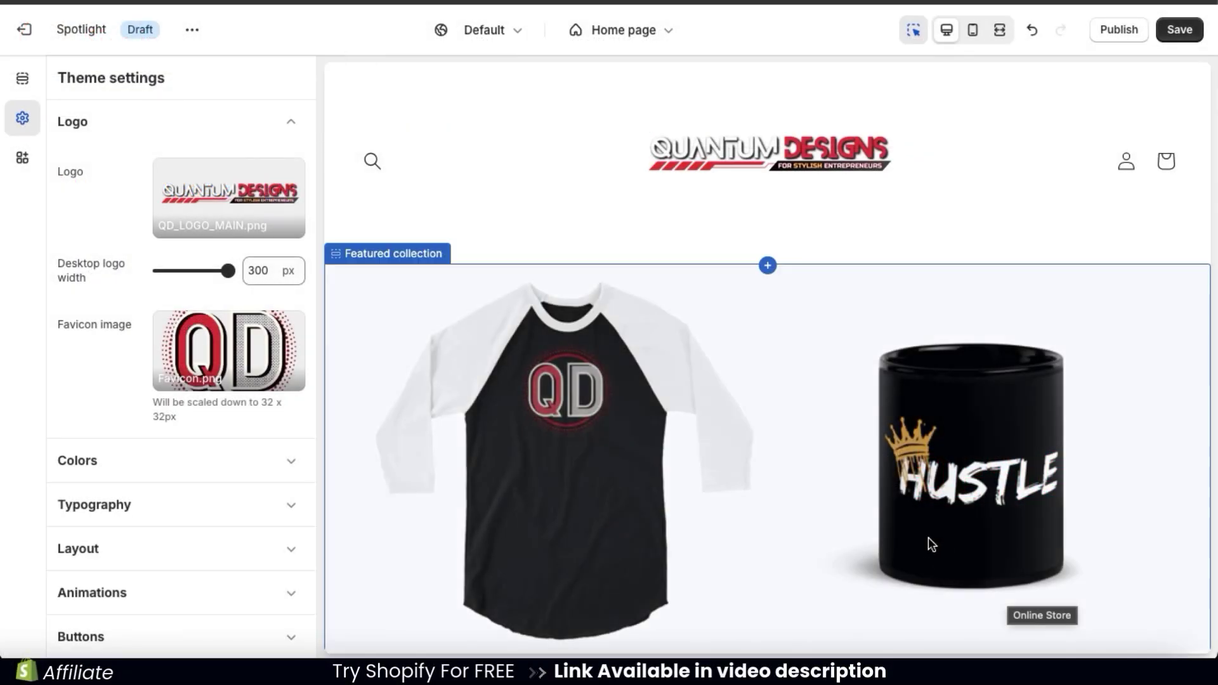
mouse_move(282, 378)
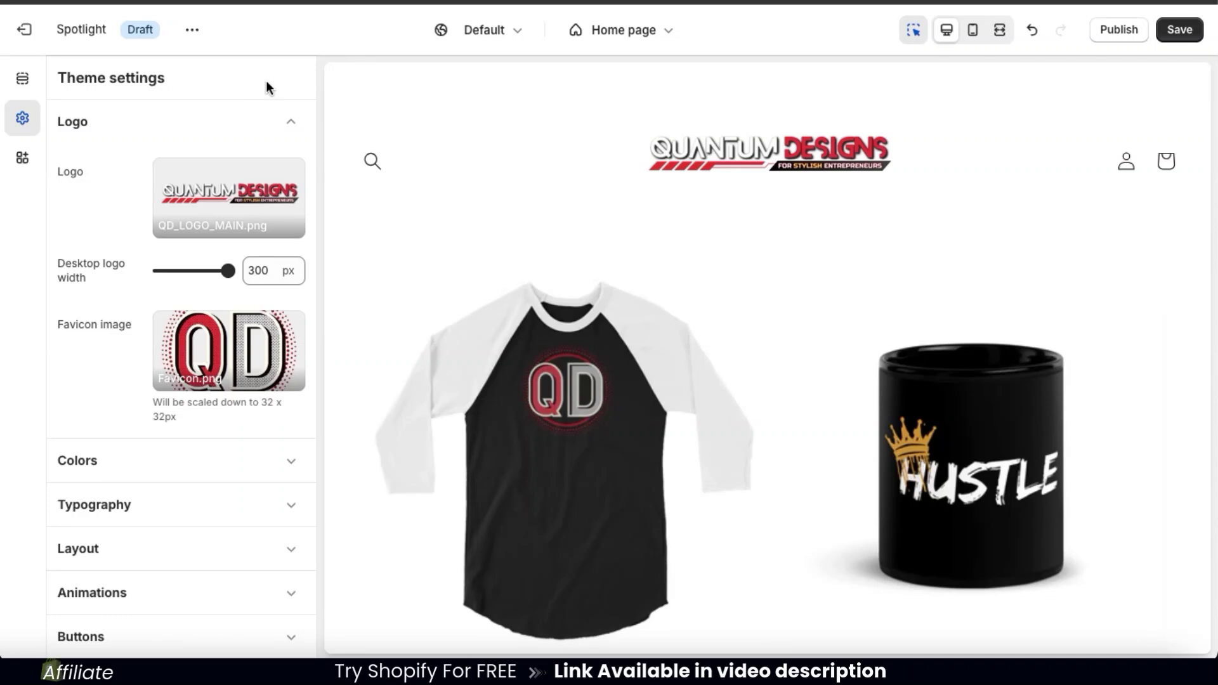
left_click(293, 127)
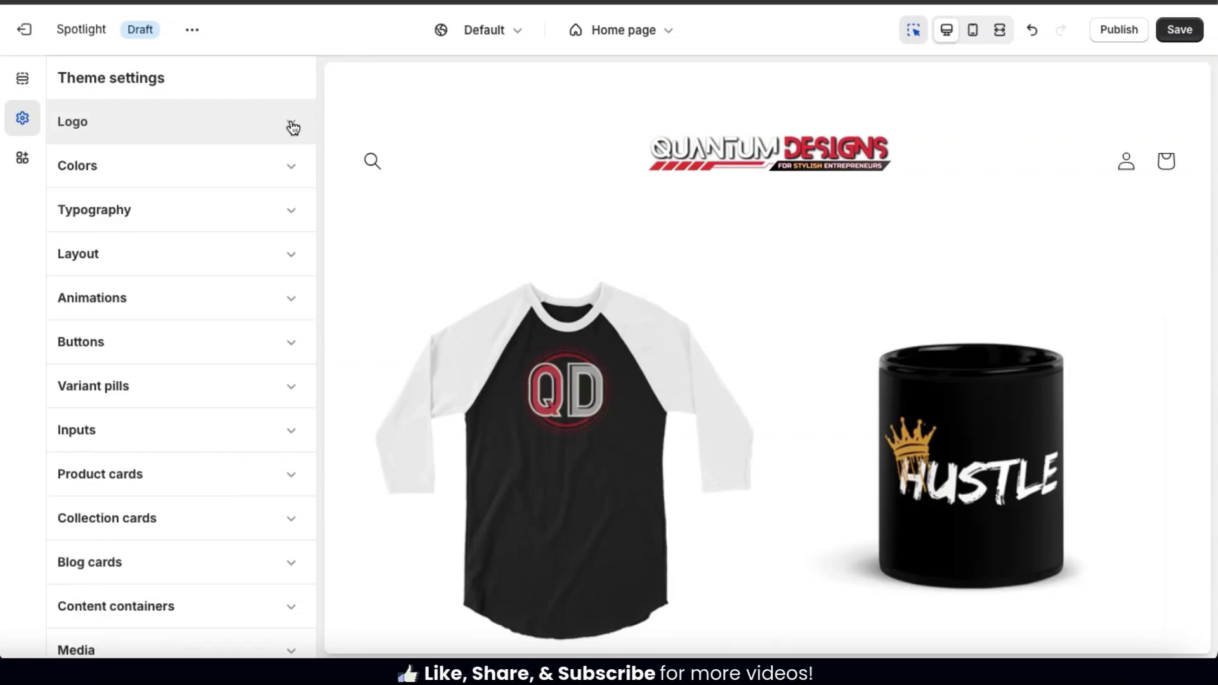
left_click(1181, 30)
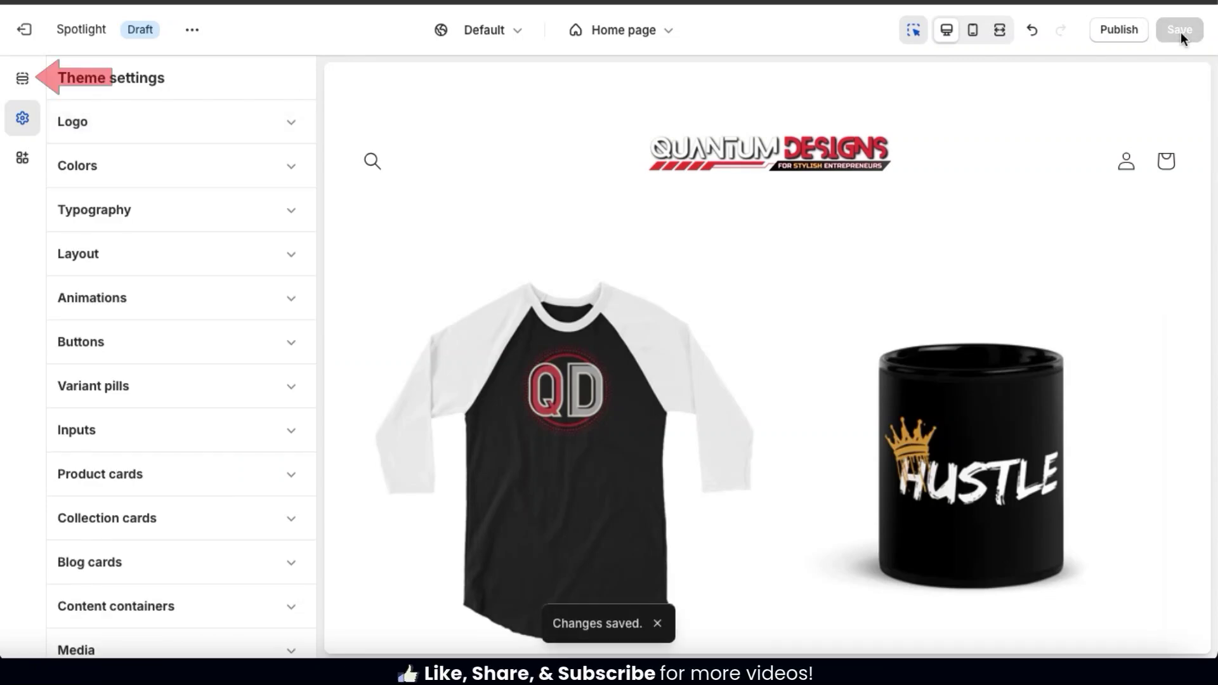
Assign Main Menu to the home page's Header section, keeping the logo position at Middle left, and expand the menu in the preview
left_click(22, 90)
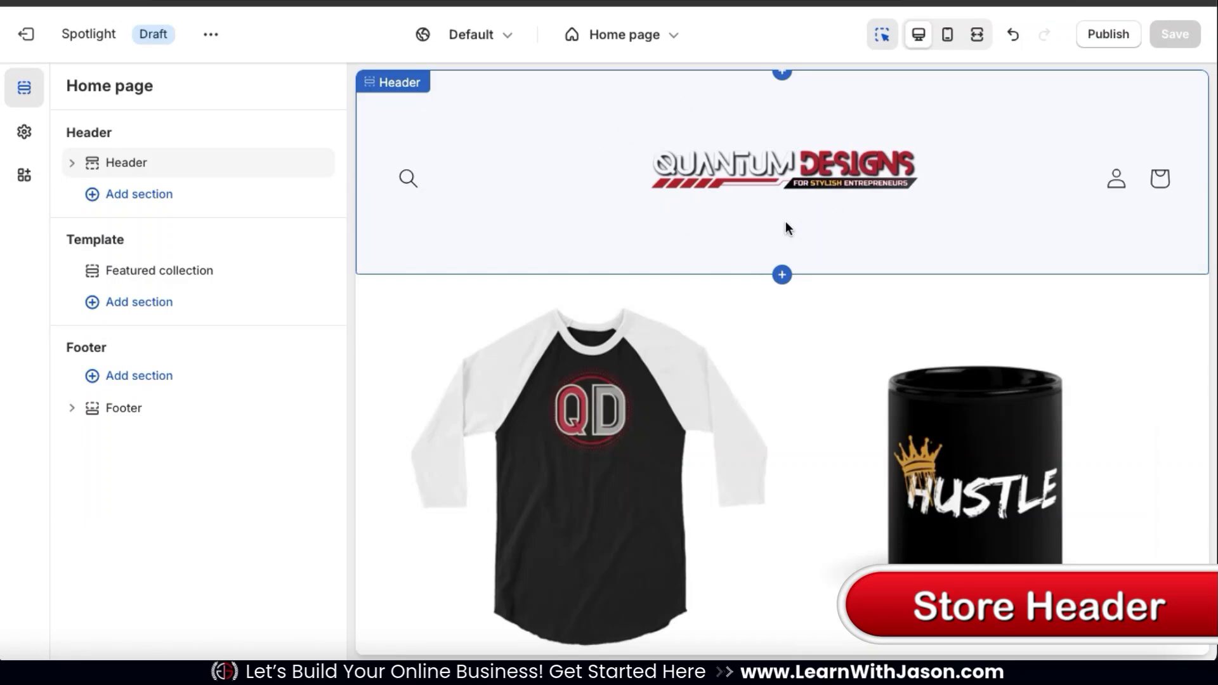
left_click(124, 167)
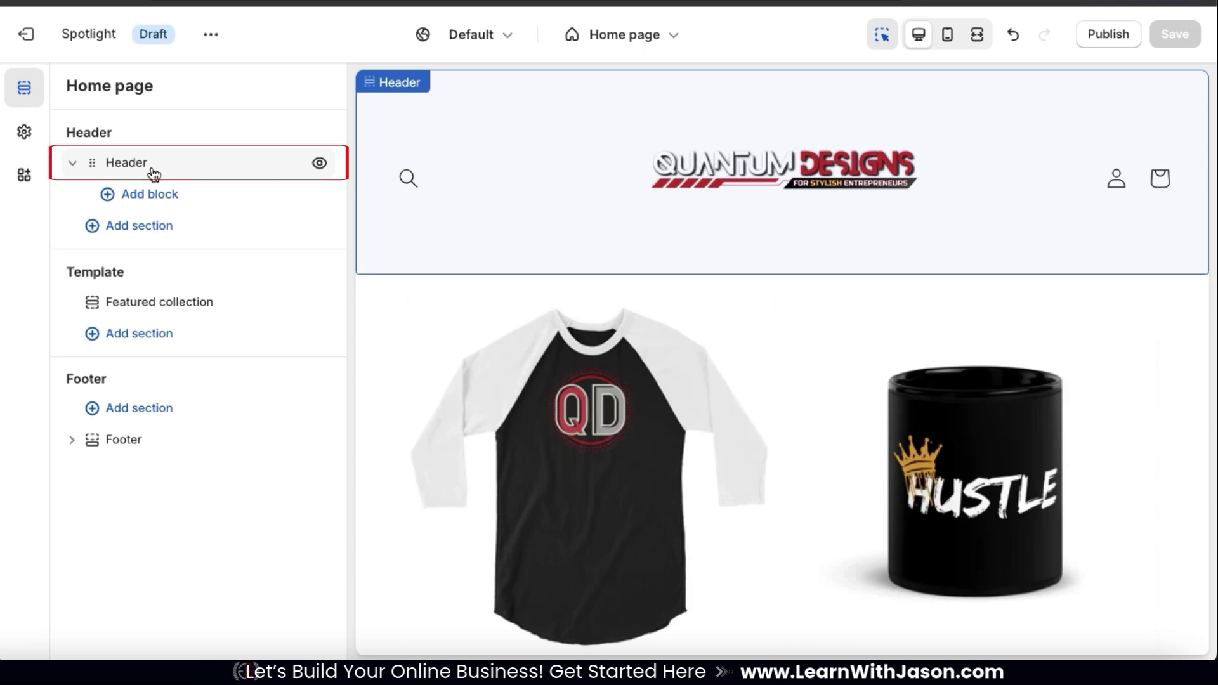
left_click(143, 173)
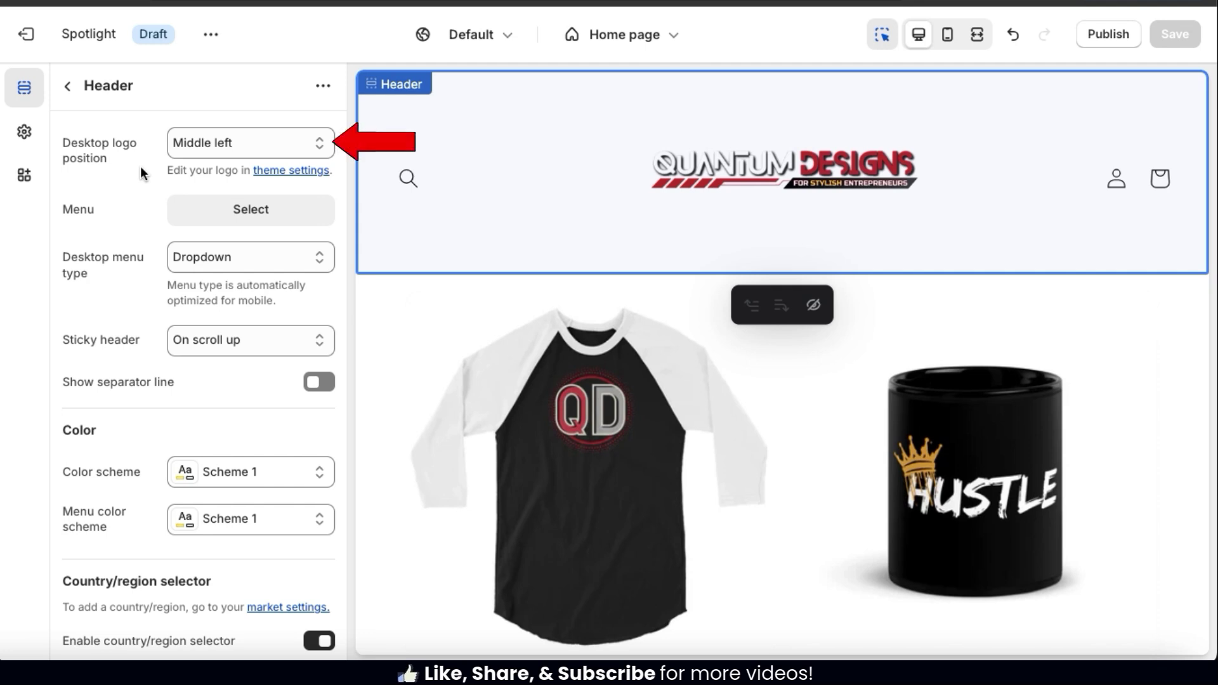
left_click(318, 138)
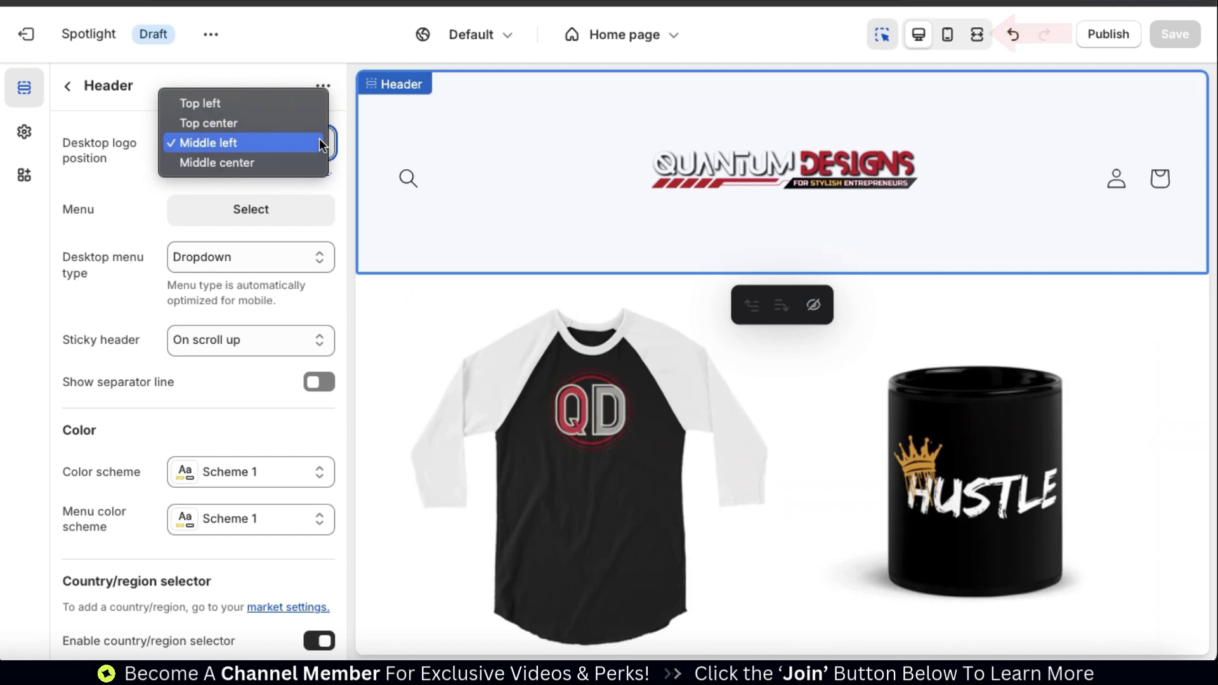
left_click(319, 142)
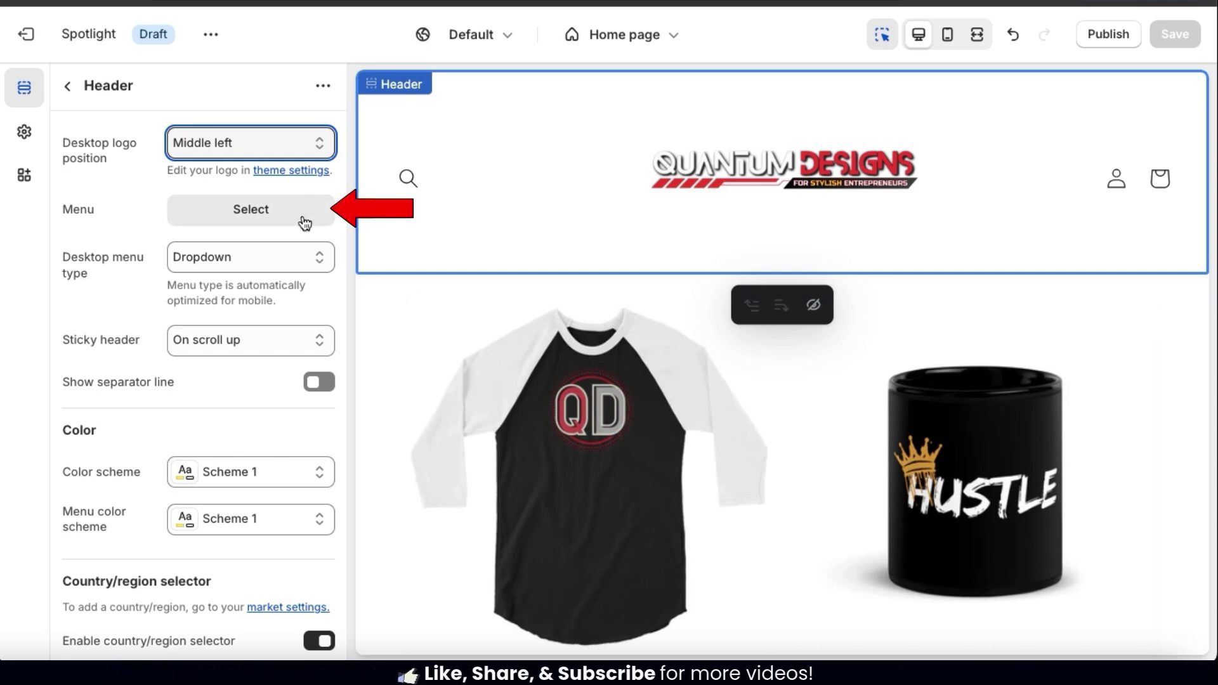
left_click(258, 228)
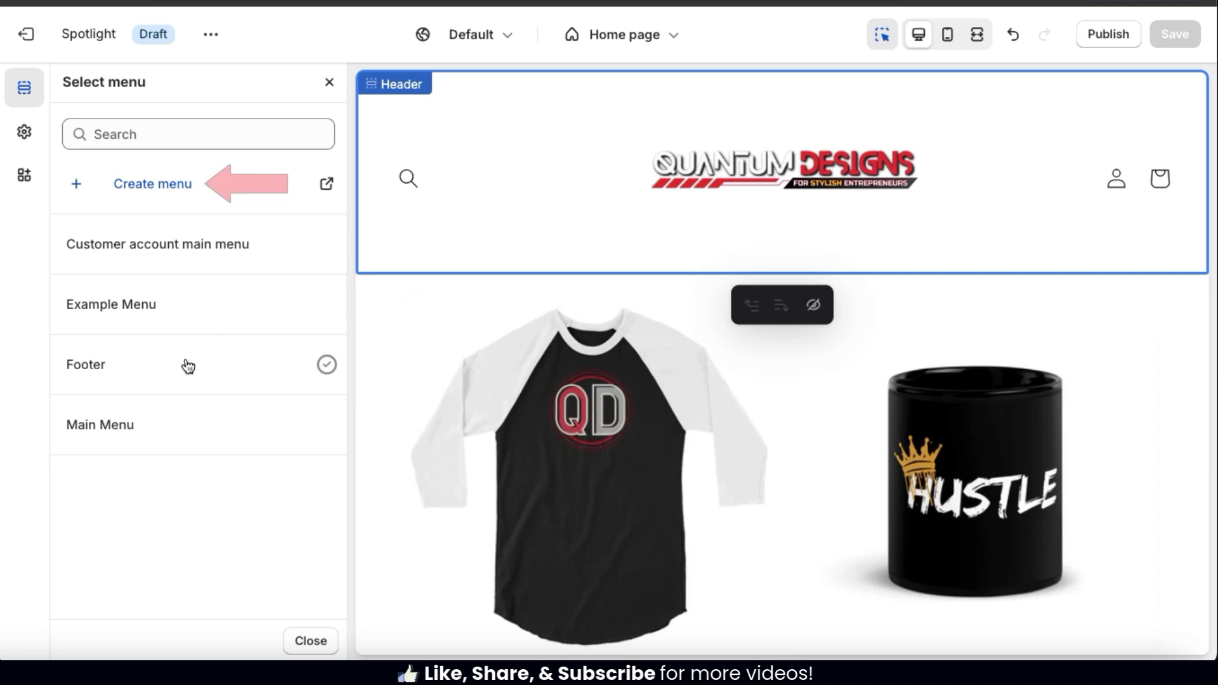
left_click(130, 441)
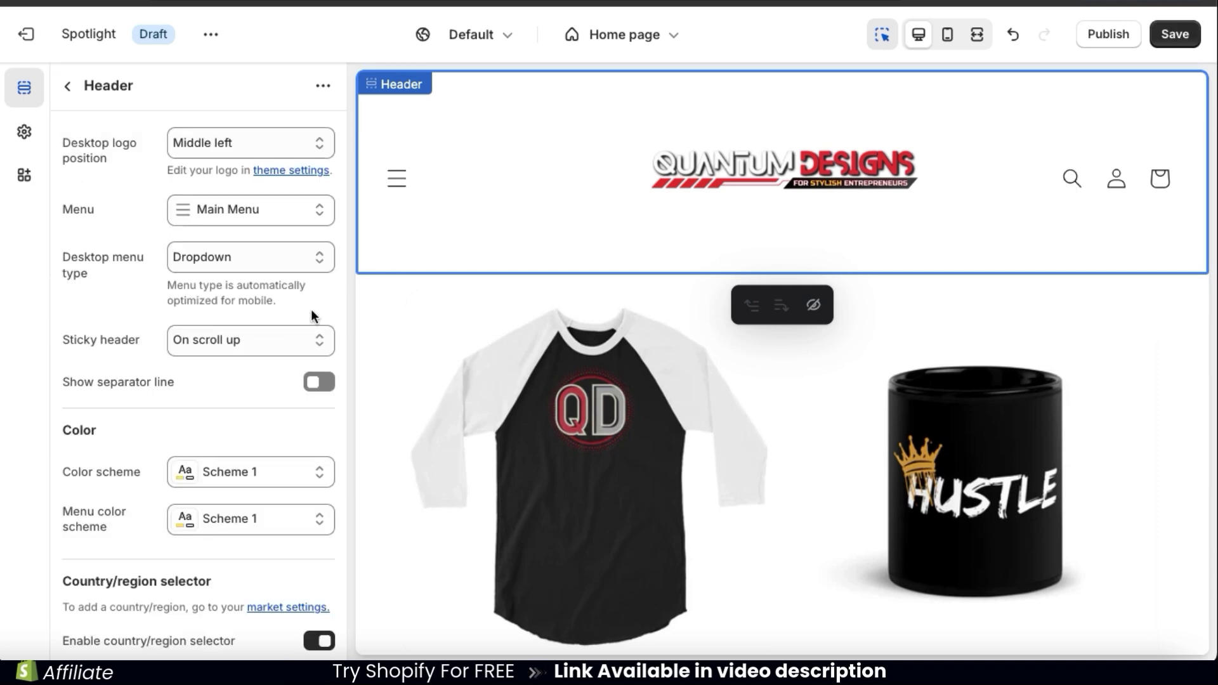
left_click(397, 184)
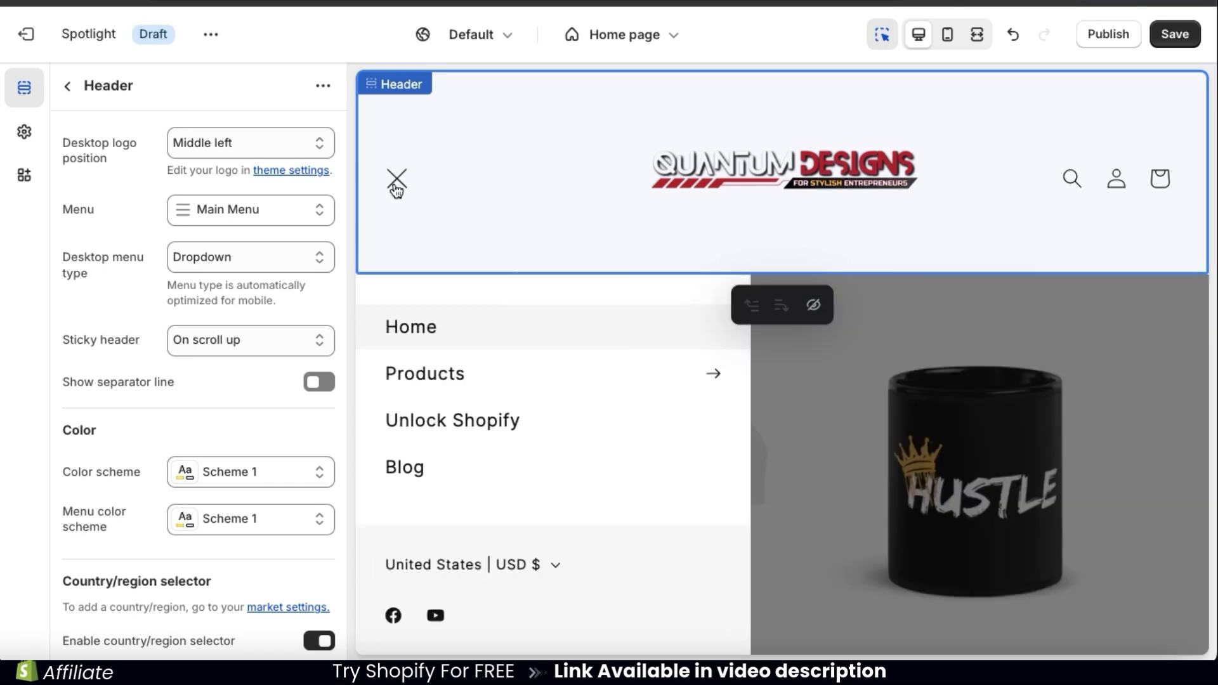
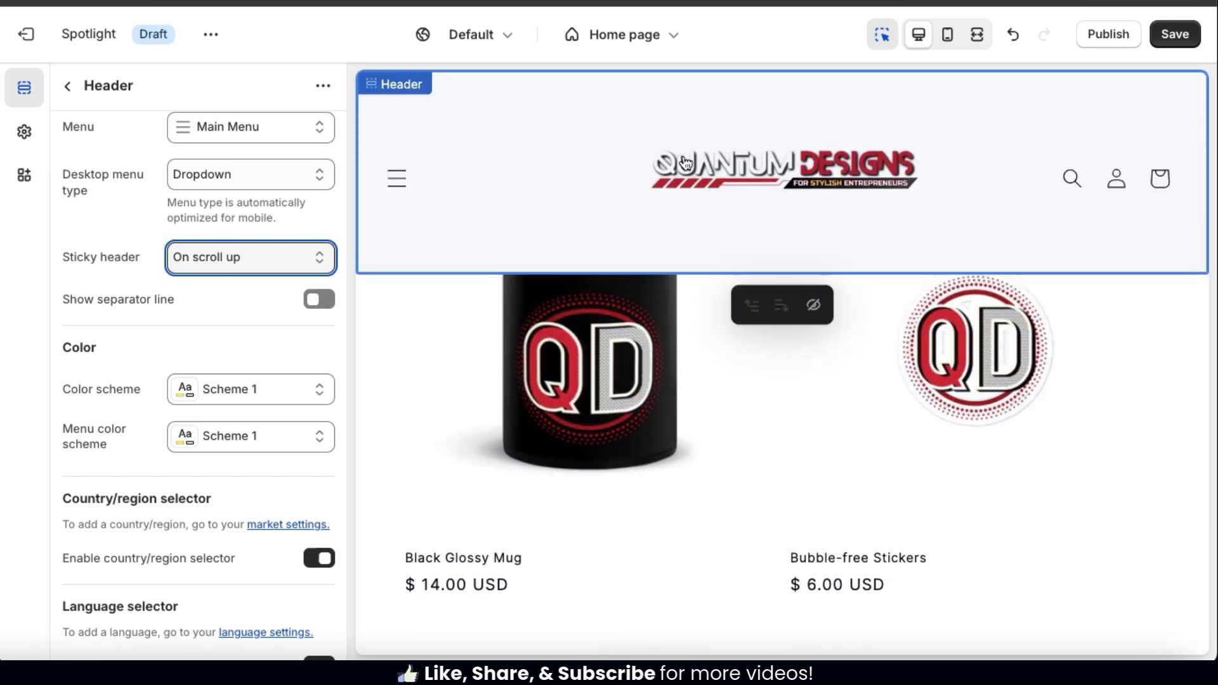
Set the Header section's sticky header to Always, reduce logo size, after trying Always, and check the behavior in the store preview
scroll(644, 364, "up", 5)
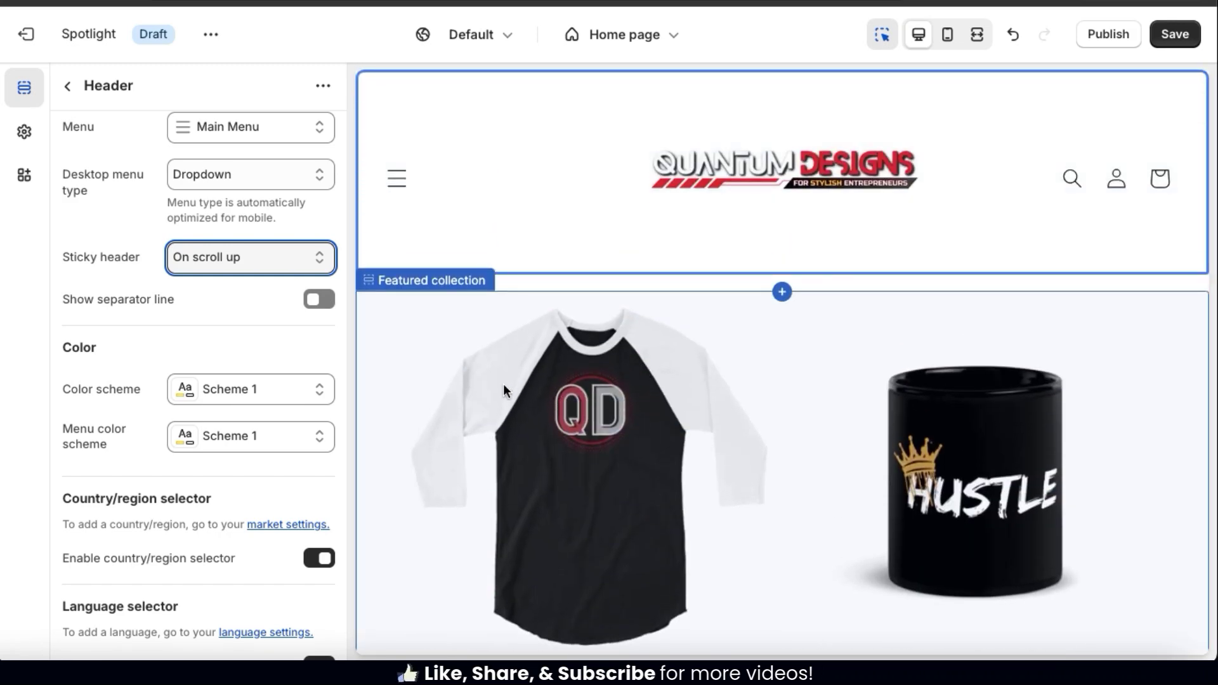
left_click(325, 260)
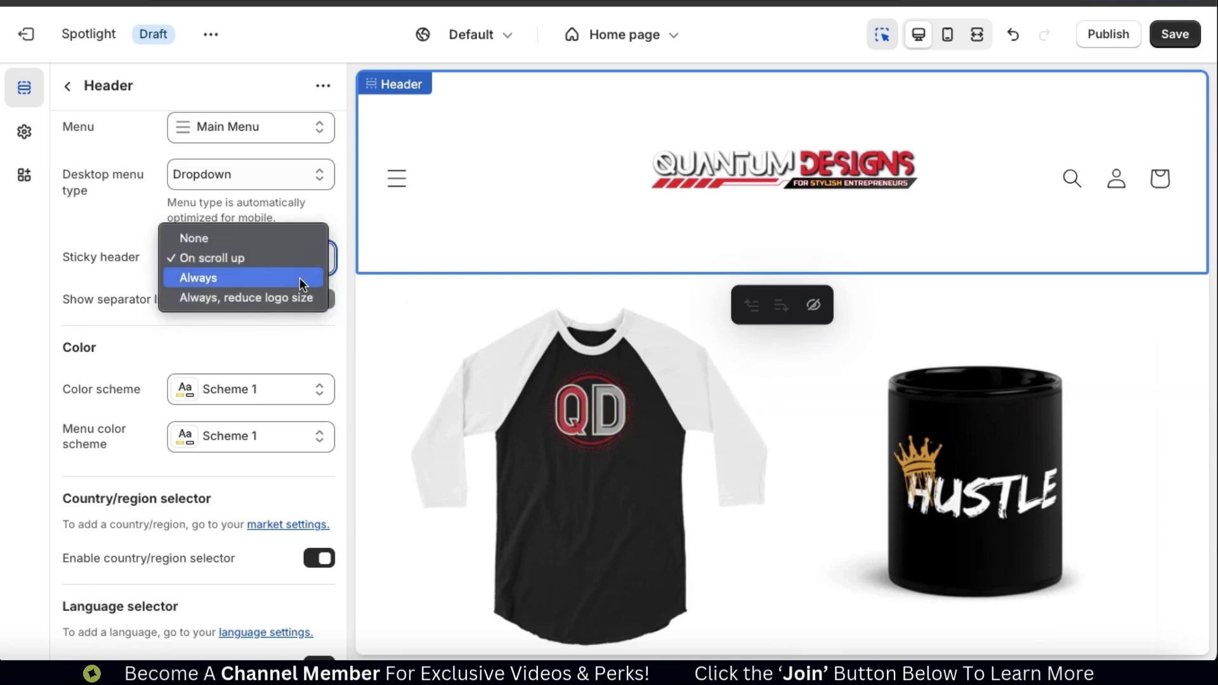
left_click(299, 277)
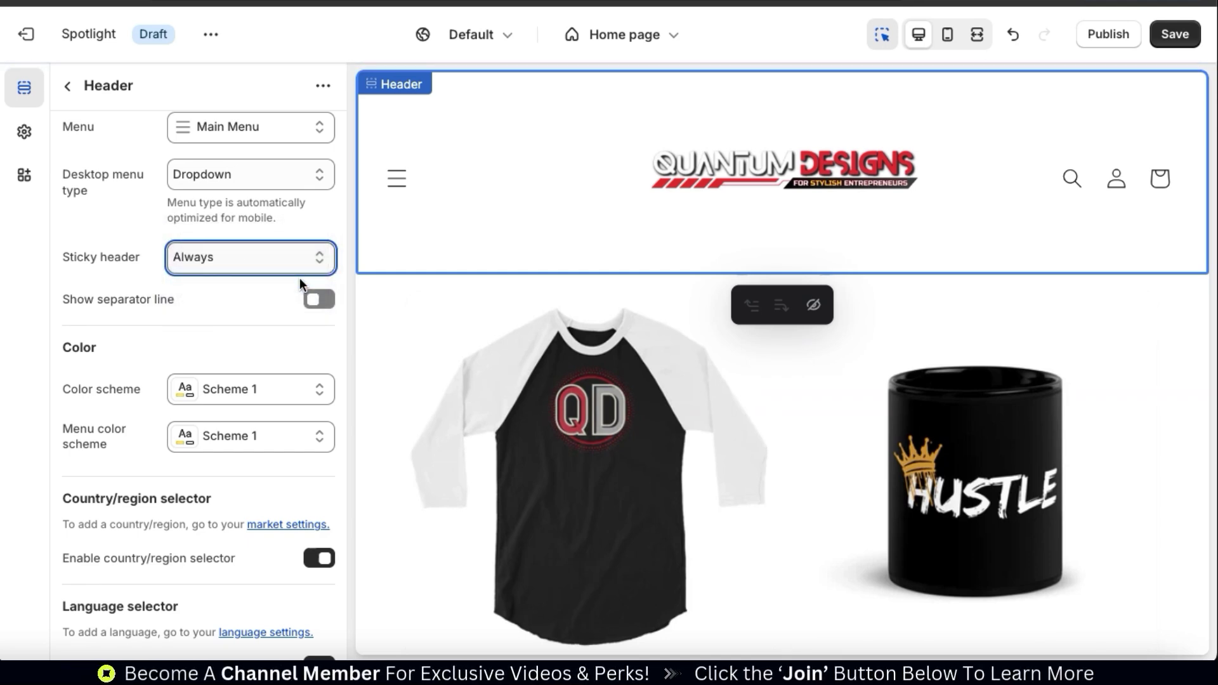
left_click(325, 264)
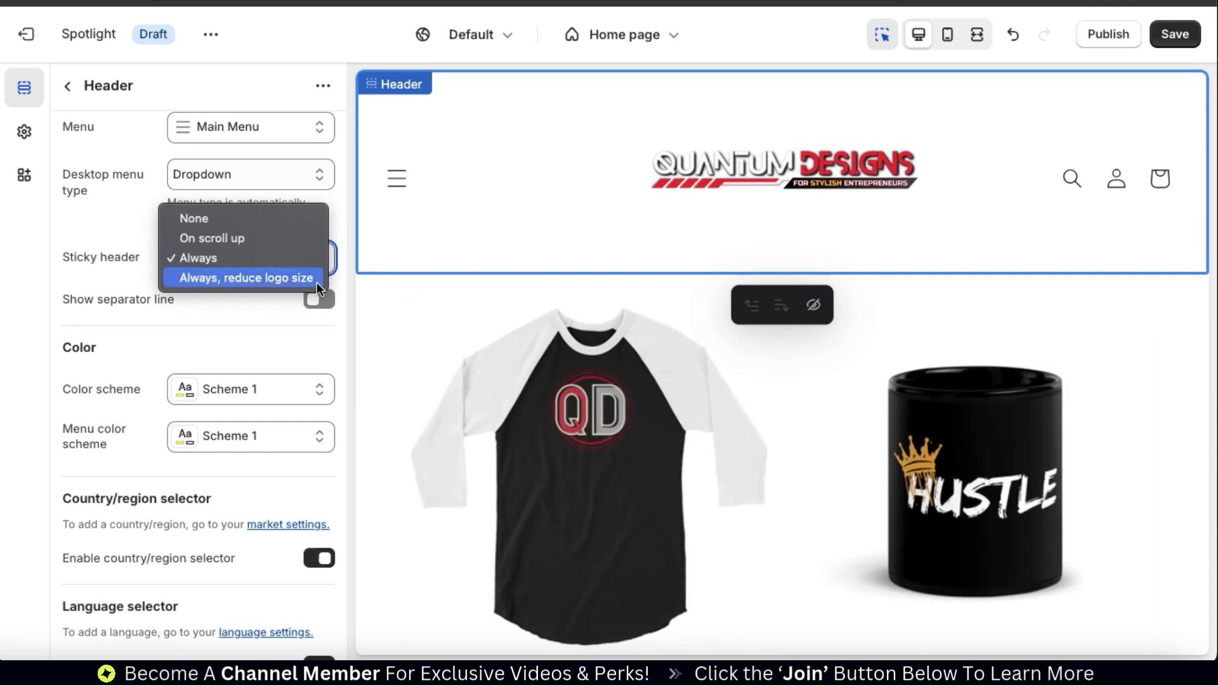
left_click(315, 283)
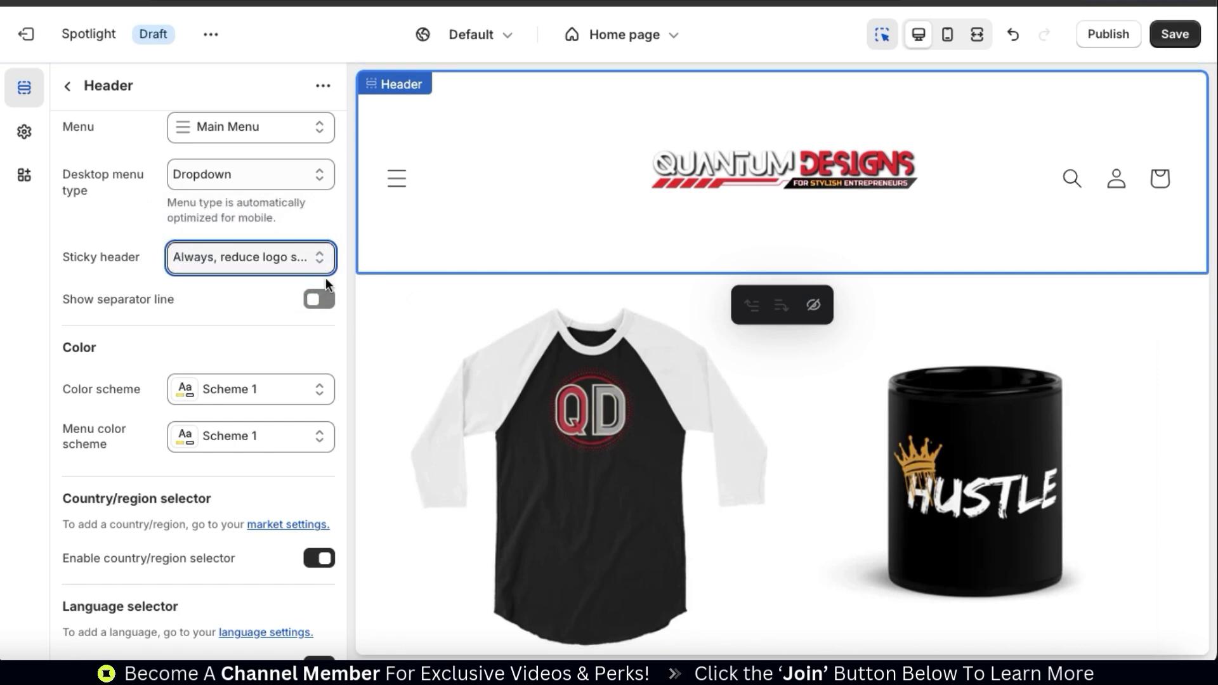
scroll(652, 306, "down", 10)
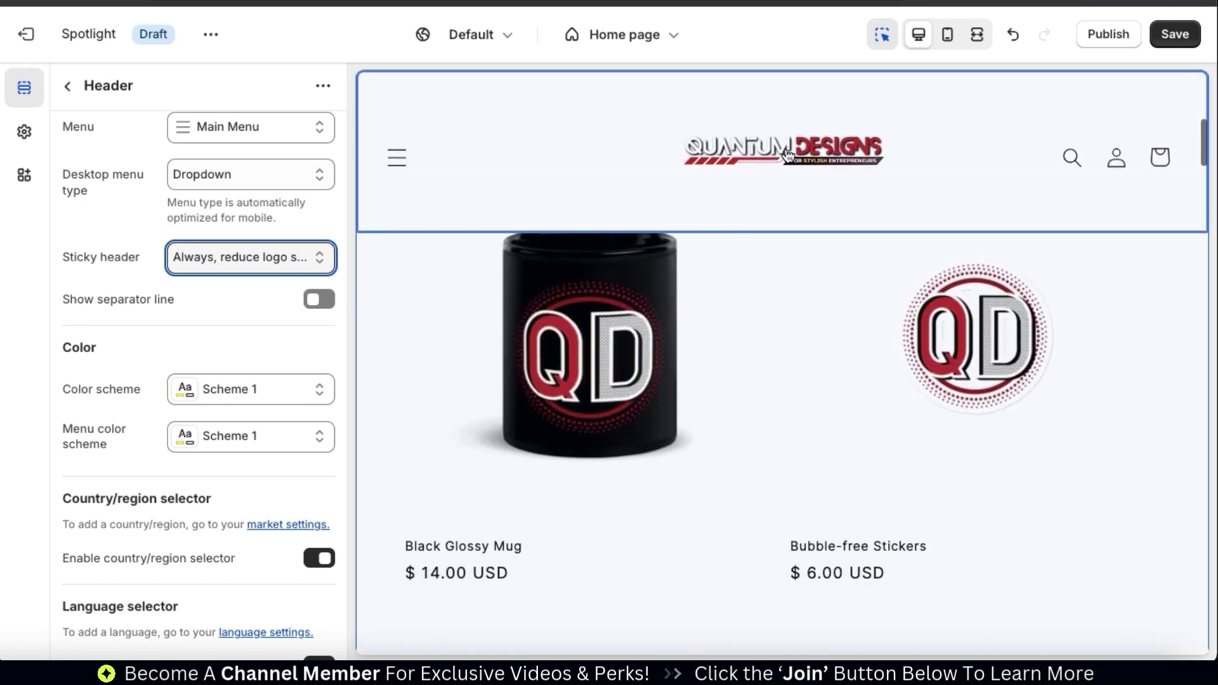
scroll(858, 422, "down", 5)
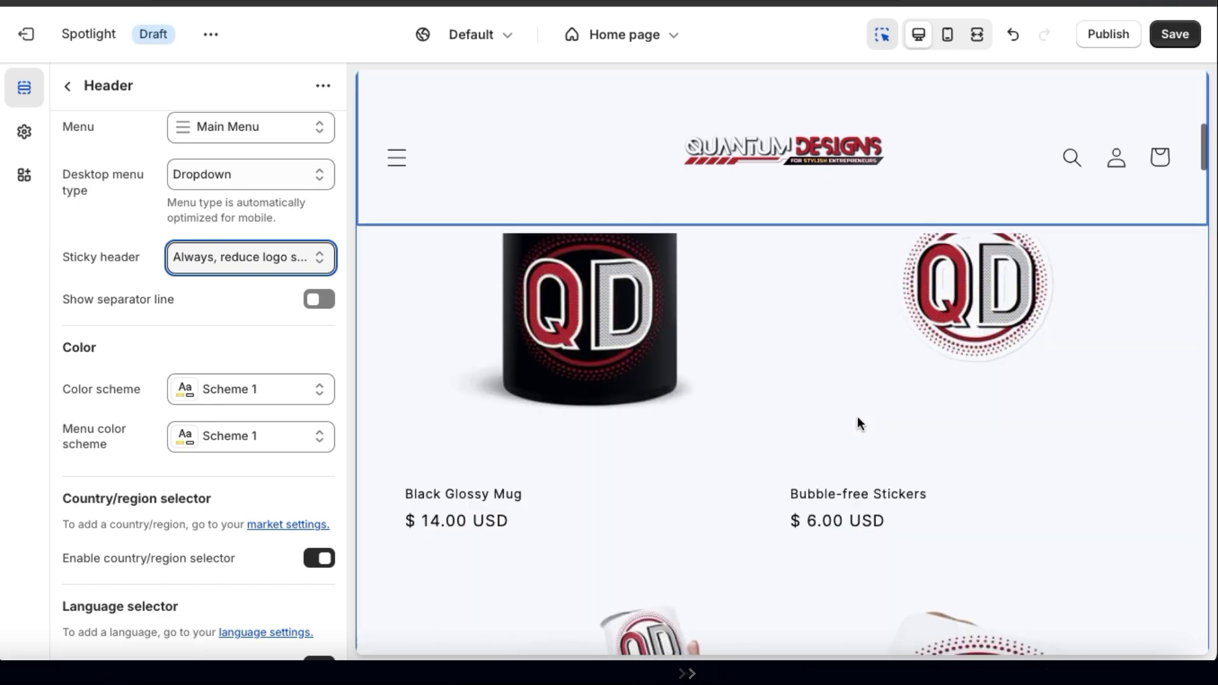
scroll(858, 423, "down", 3)
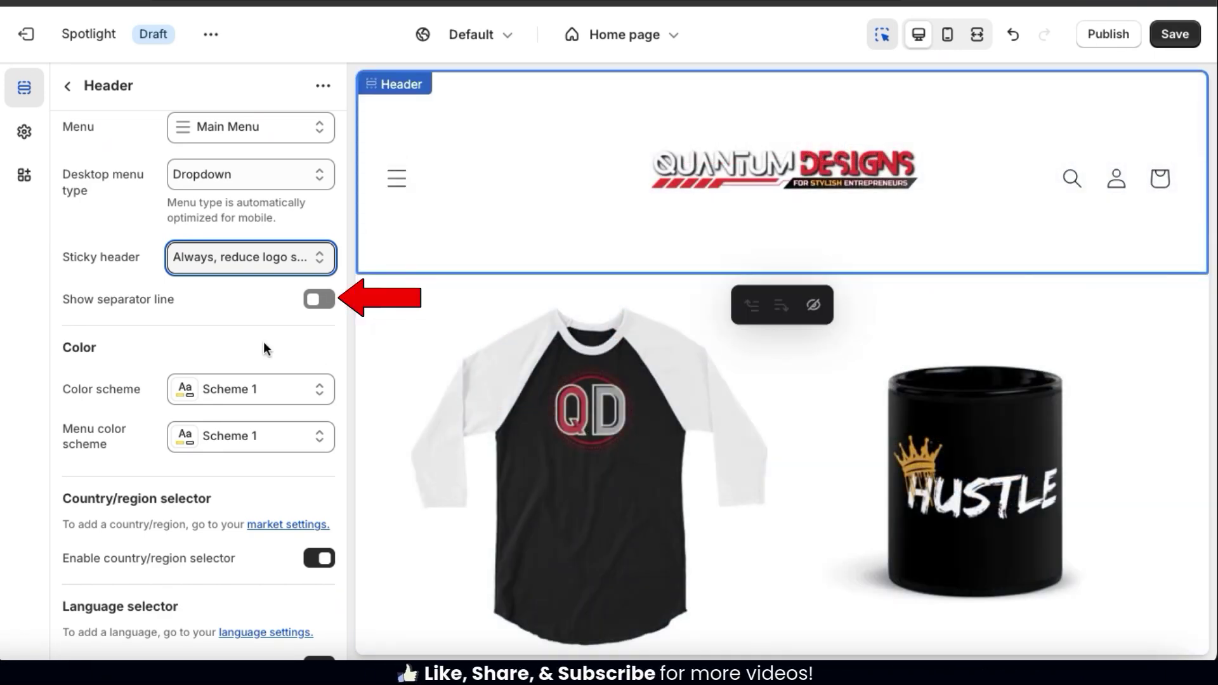
Enable the separator line for the Header section
left_click(309, 345)
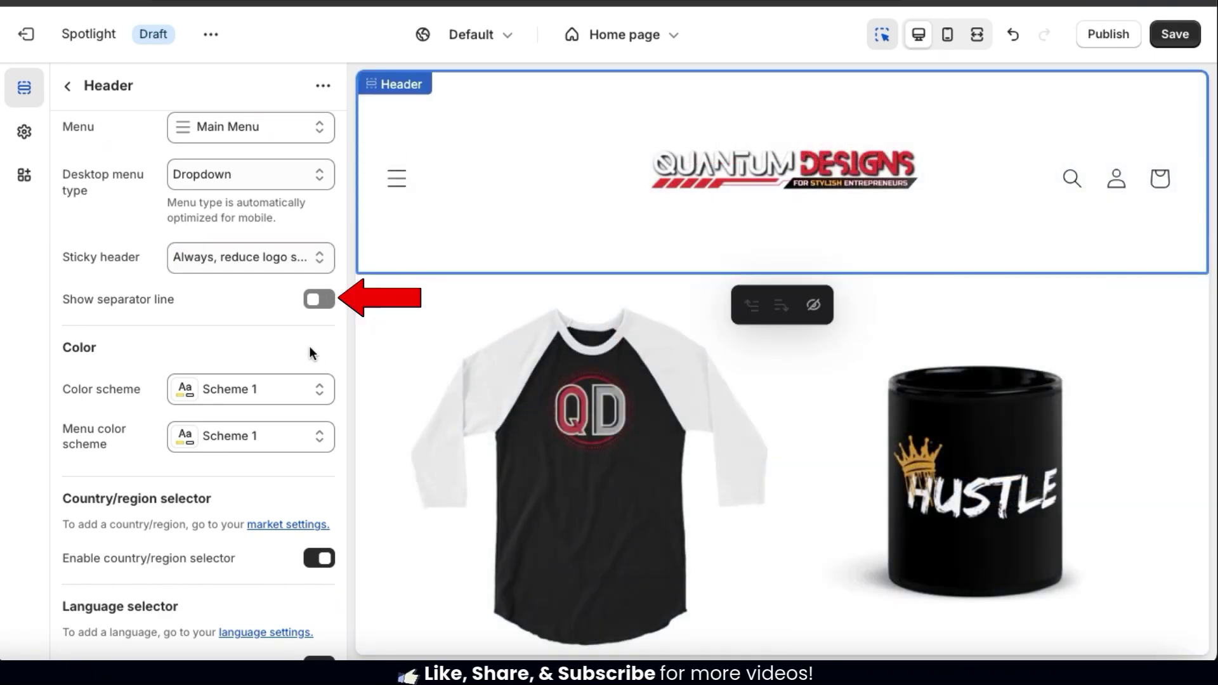
left_click(323, 308)
left_click(341, 301)
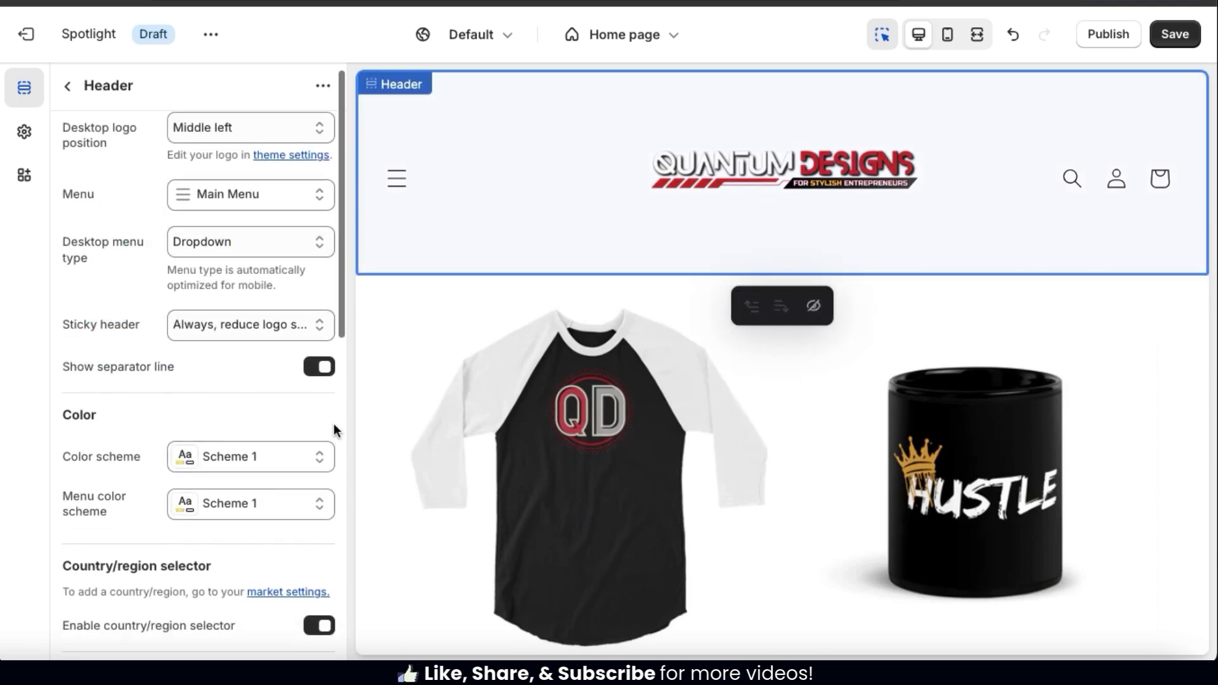
Try Scheme 2 and Scheme 3 on the header, and settle on Scheme 4 as its color scheme
scroll(333, 424, "down", 5)
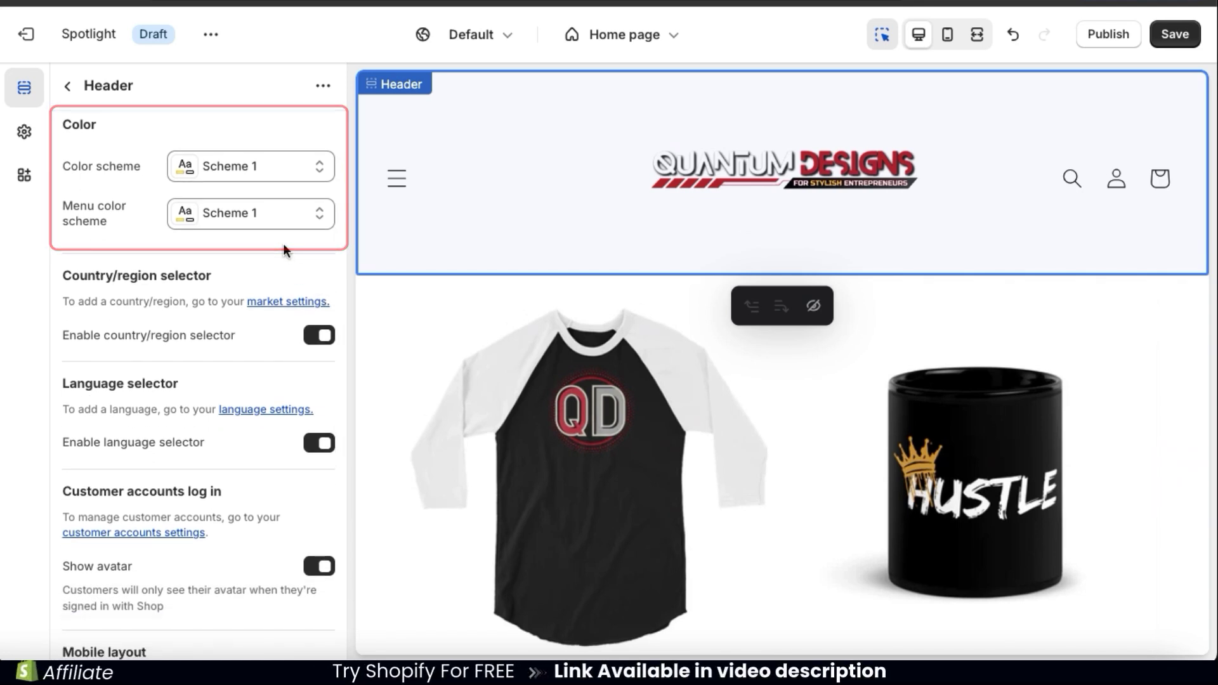
left_click(323, 176)
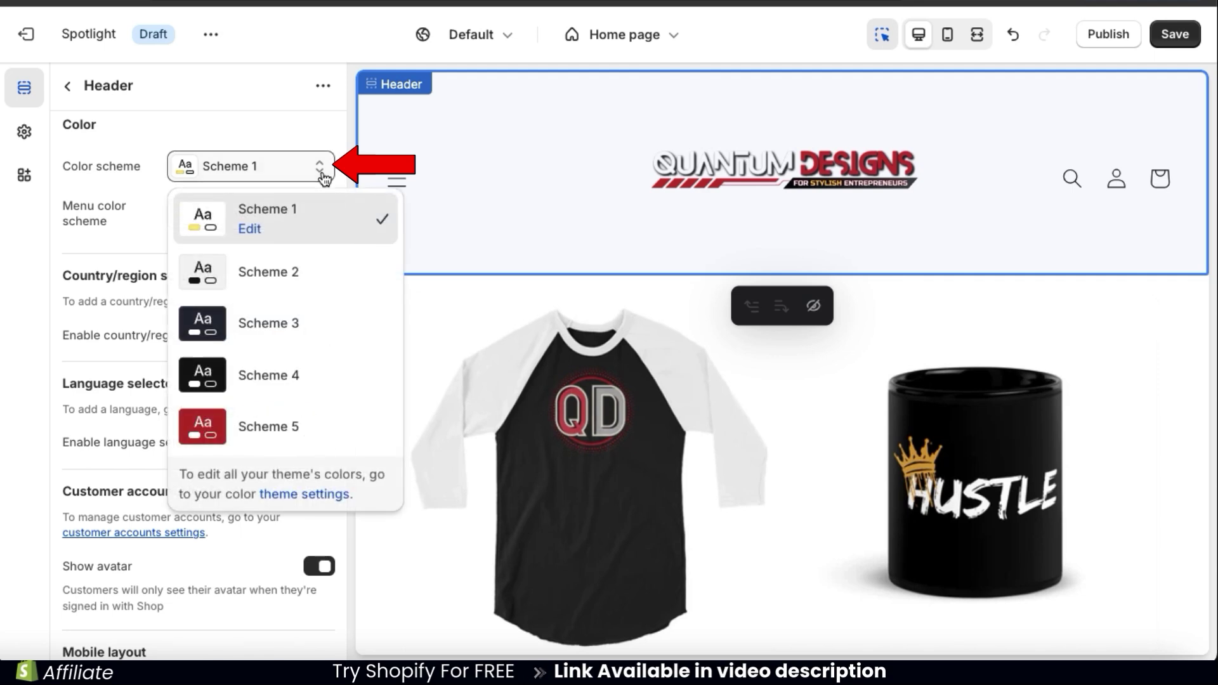
left_click(309, 271)
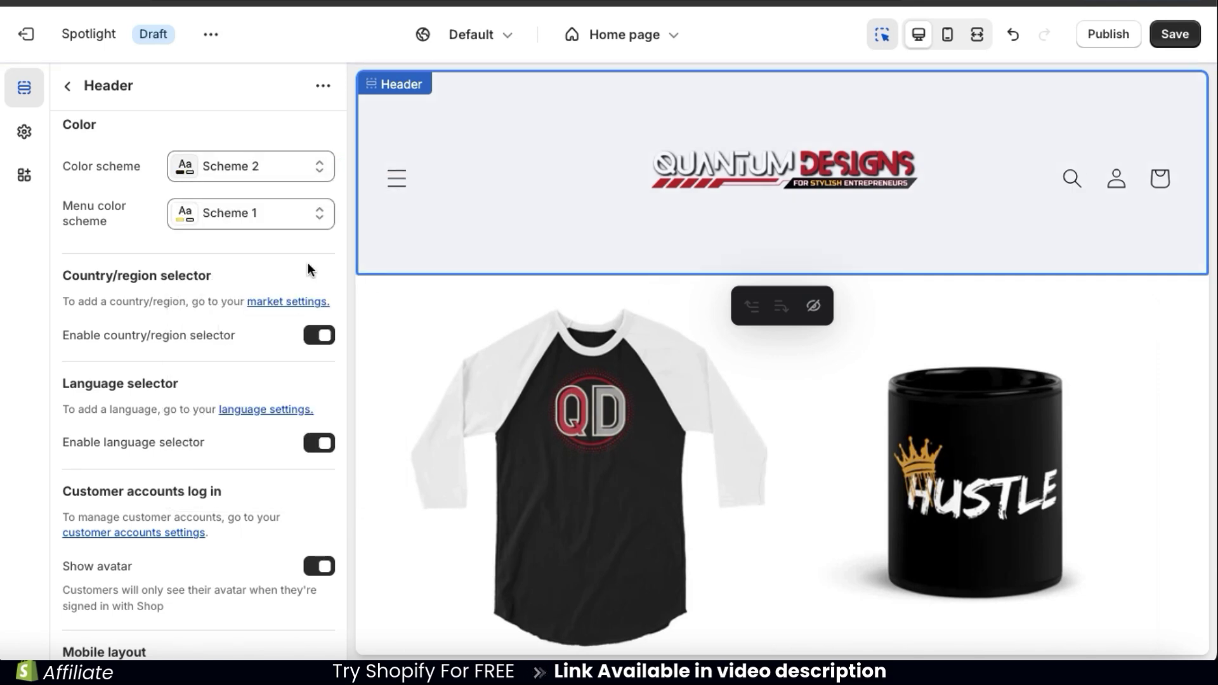
left_click(322, 173)
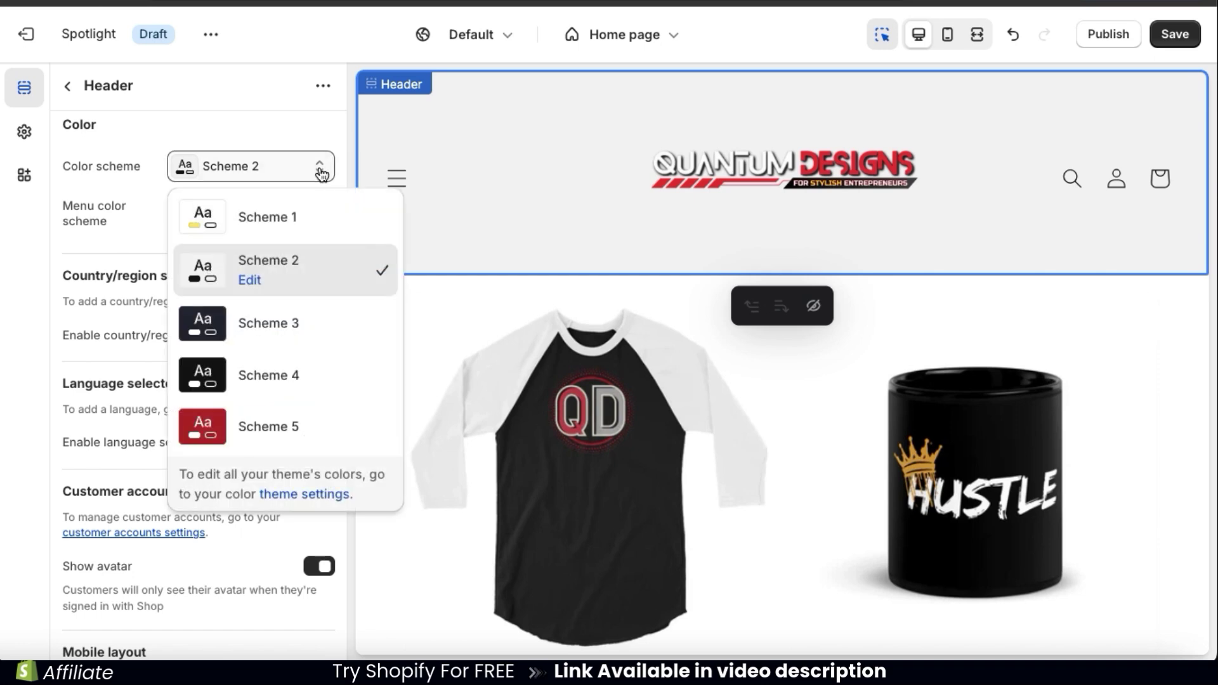
left_click(280, 319)
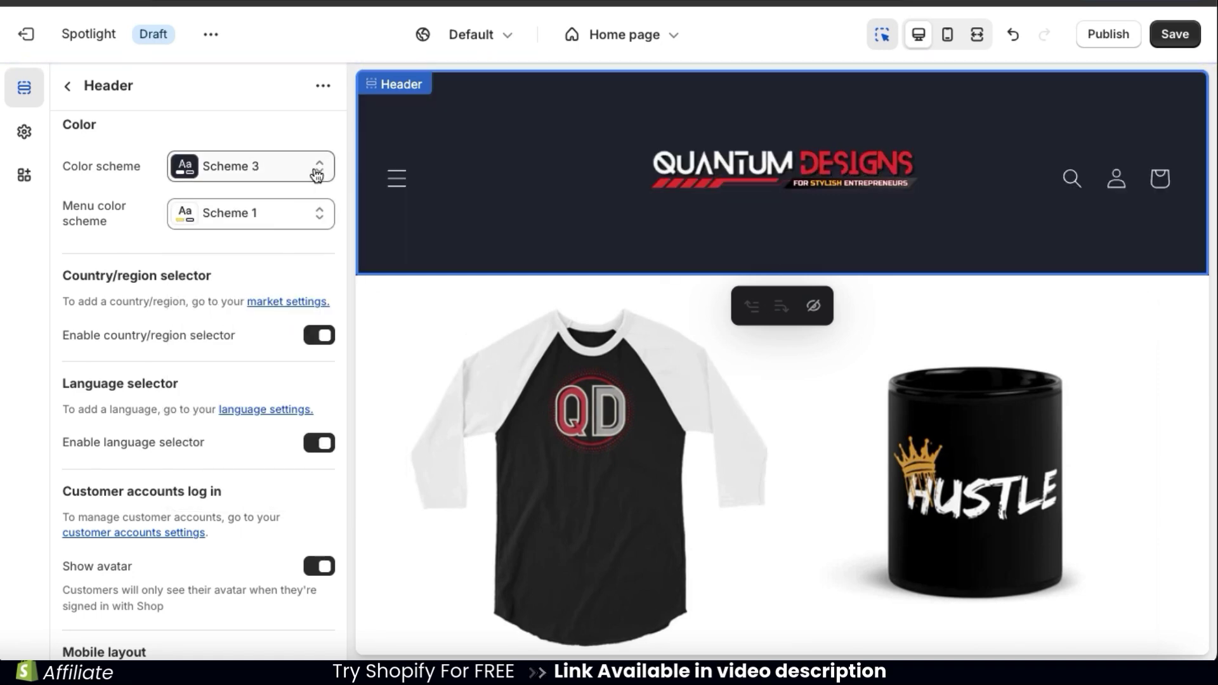
left_click(323, 169)
left_click(265, 363)
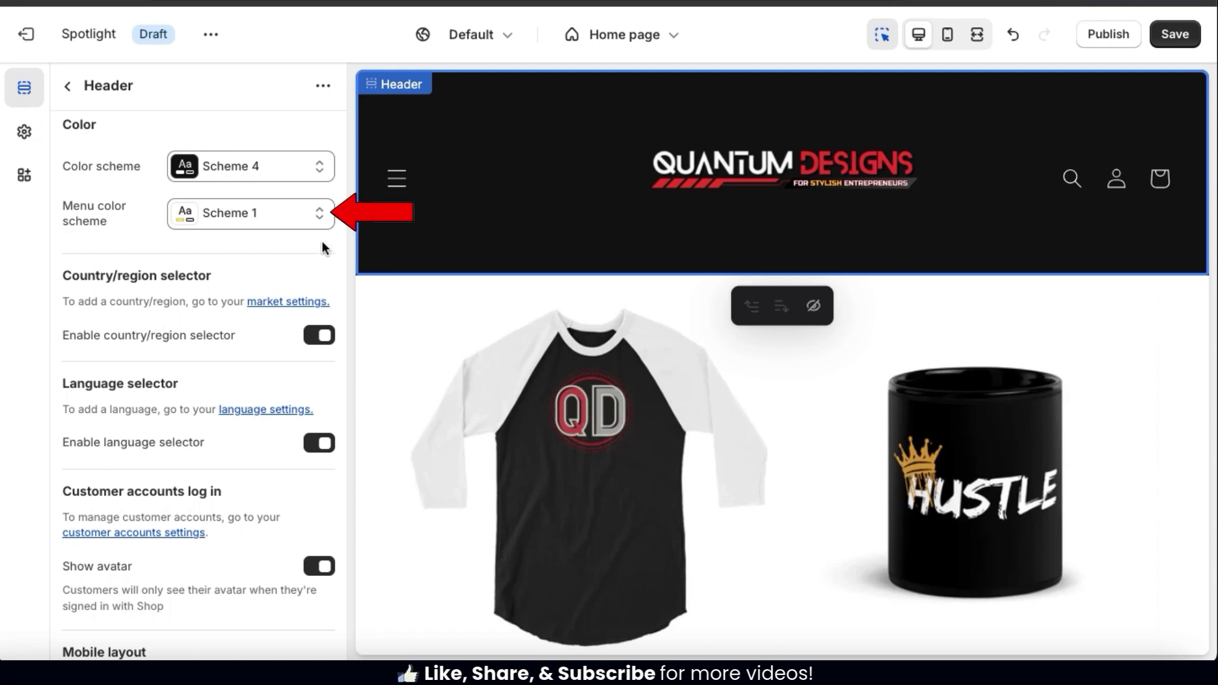
Try Scheme 2 as the menu color scheme and view the open menu in the preview
left_click(397, 180)
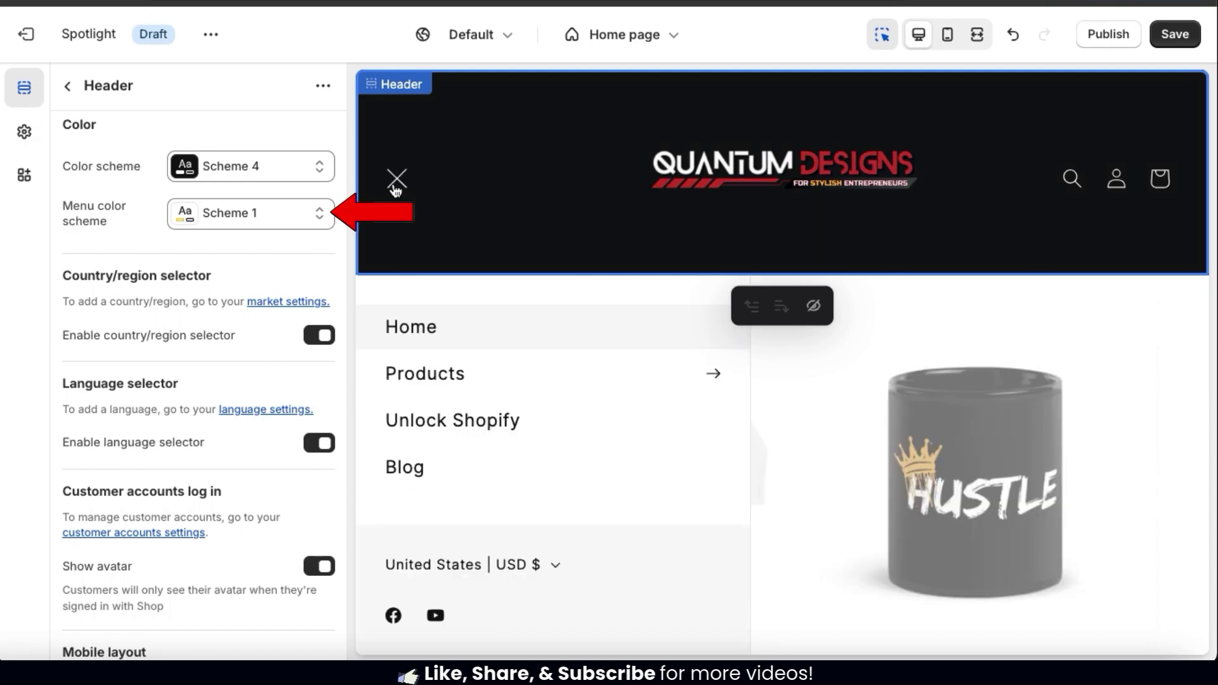
left_click(323, 222)
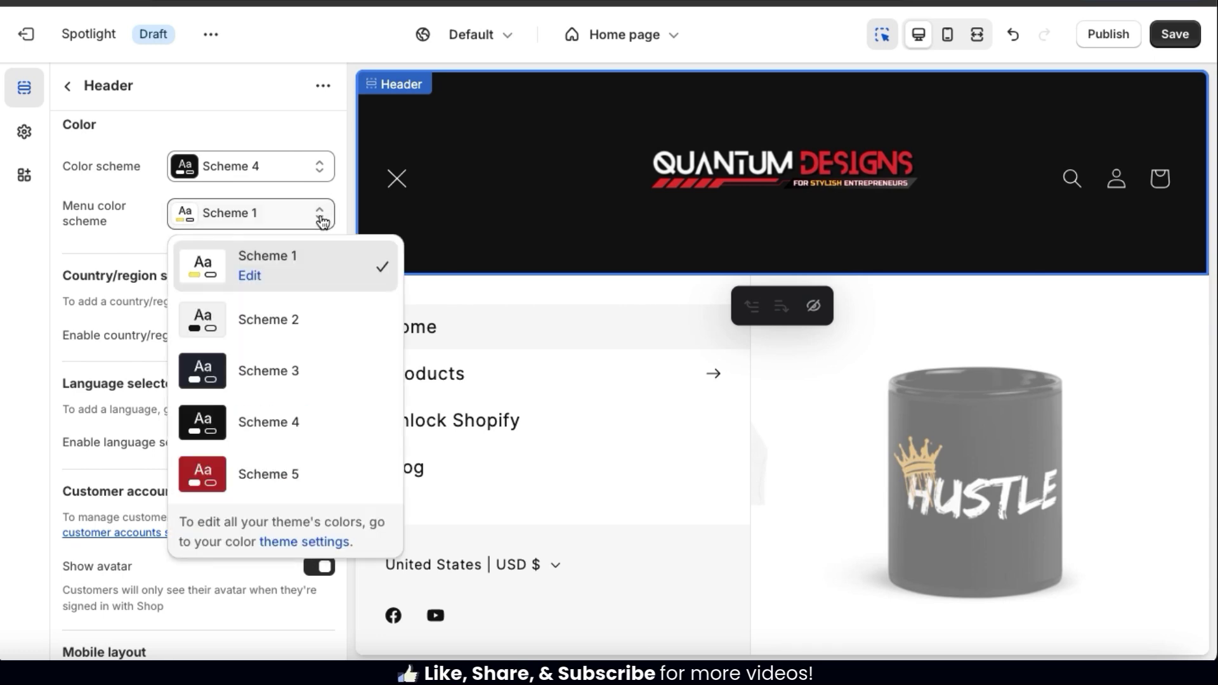
left_click(299, 316)
left_click(397, 182)
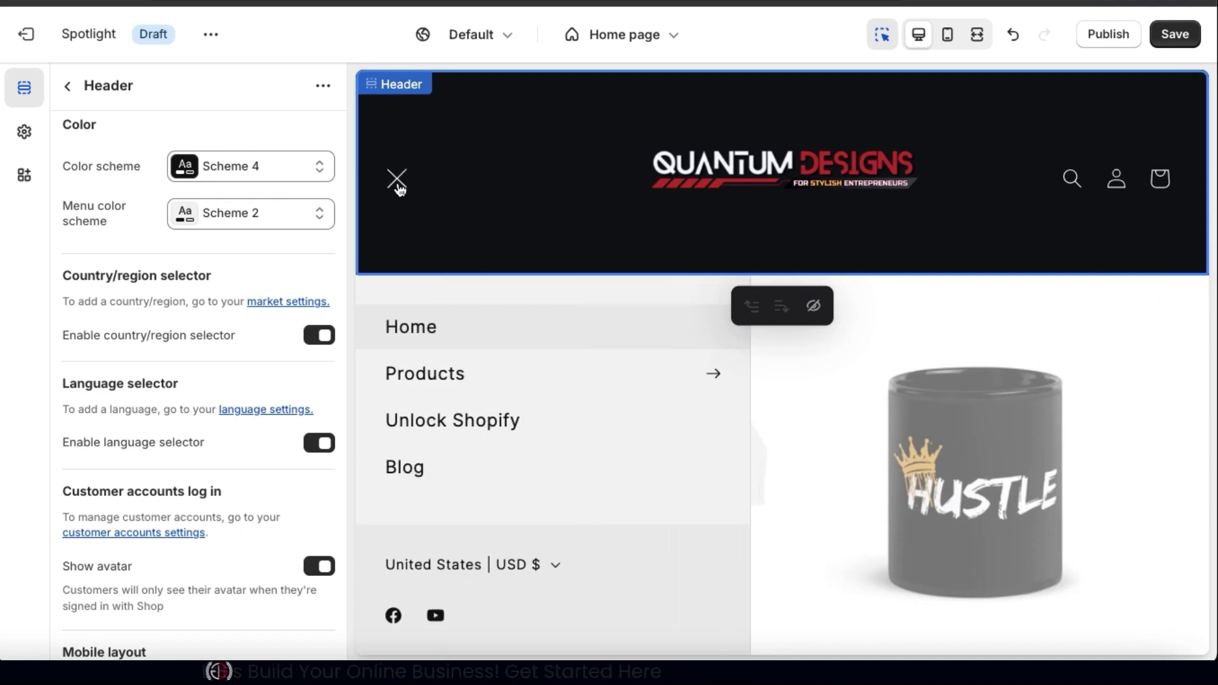
Set the menu color scheme to Scheme 5 and check the expanded menu in the preview before closing it
left_click(318, 222)
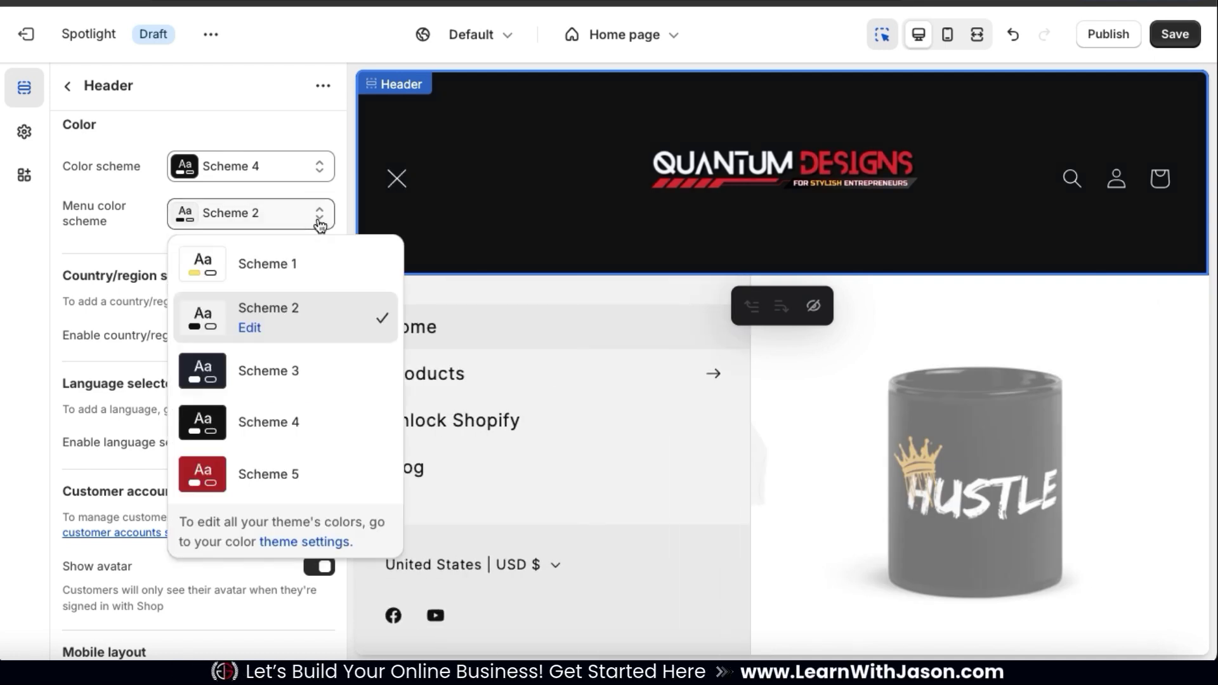
left_click(260, 471)
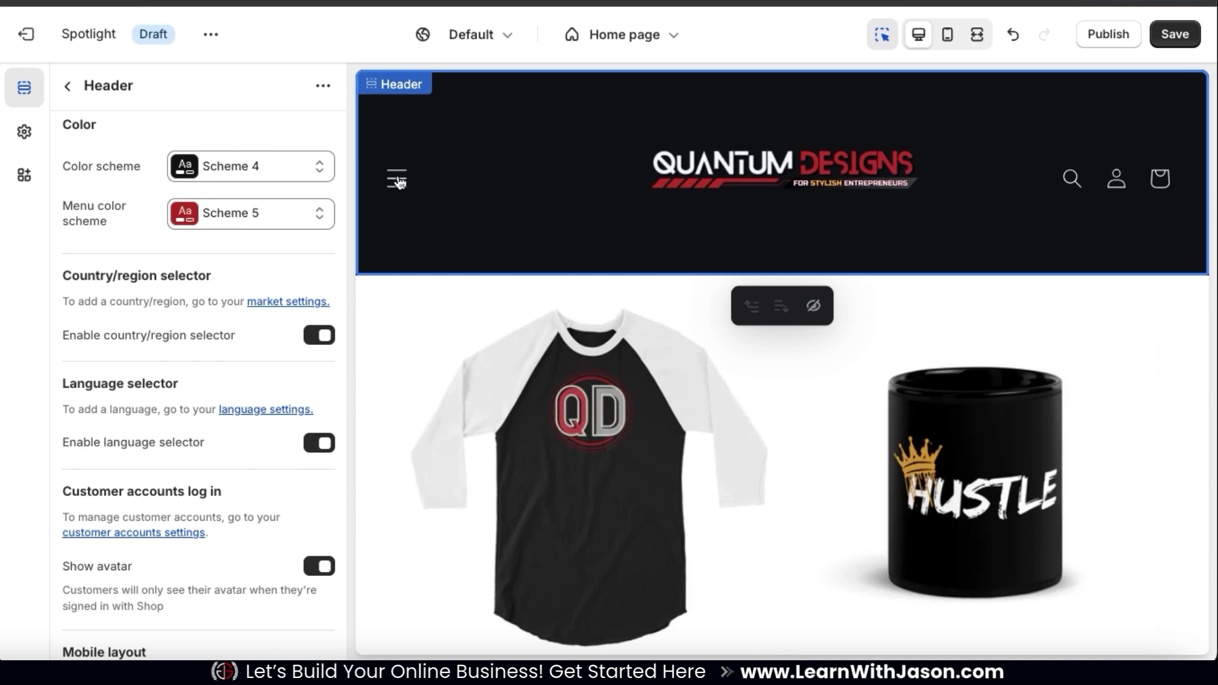
left_click(397, 181)
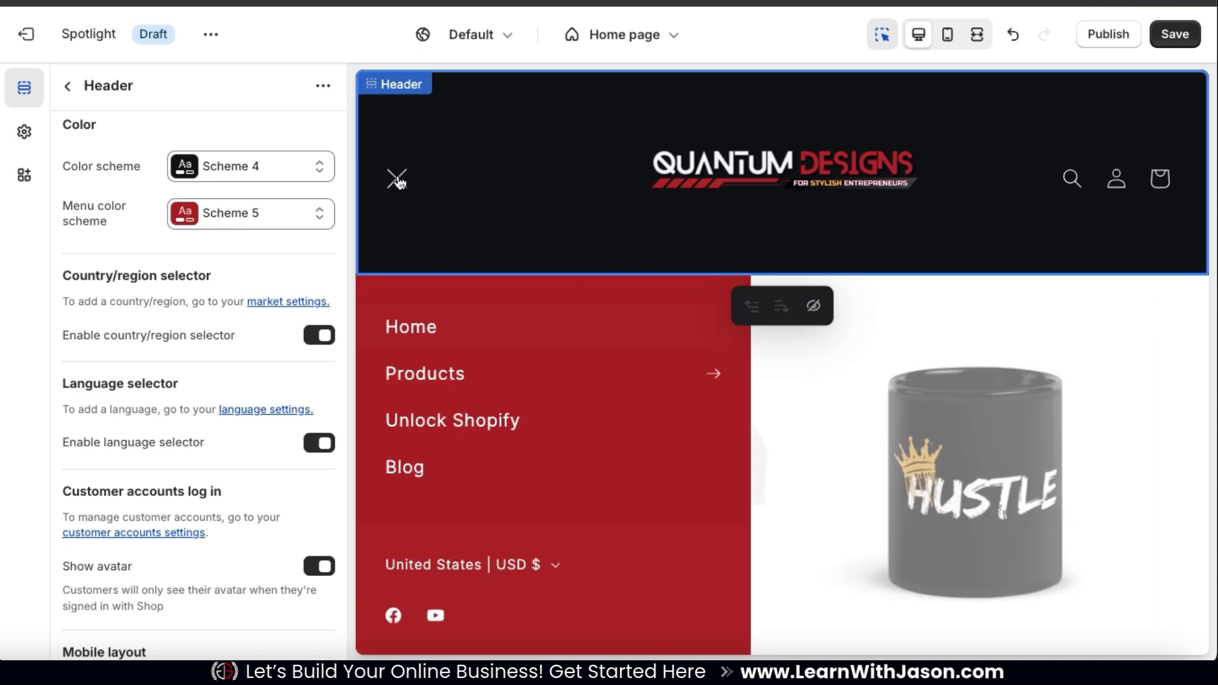
left_click(400, 181)
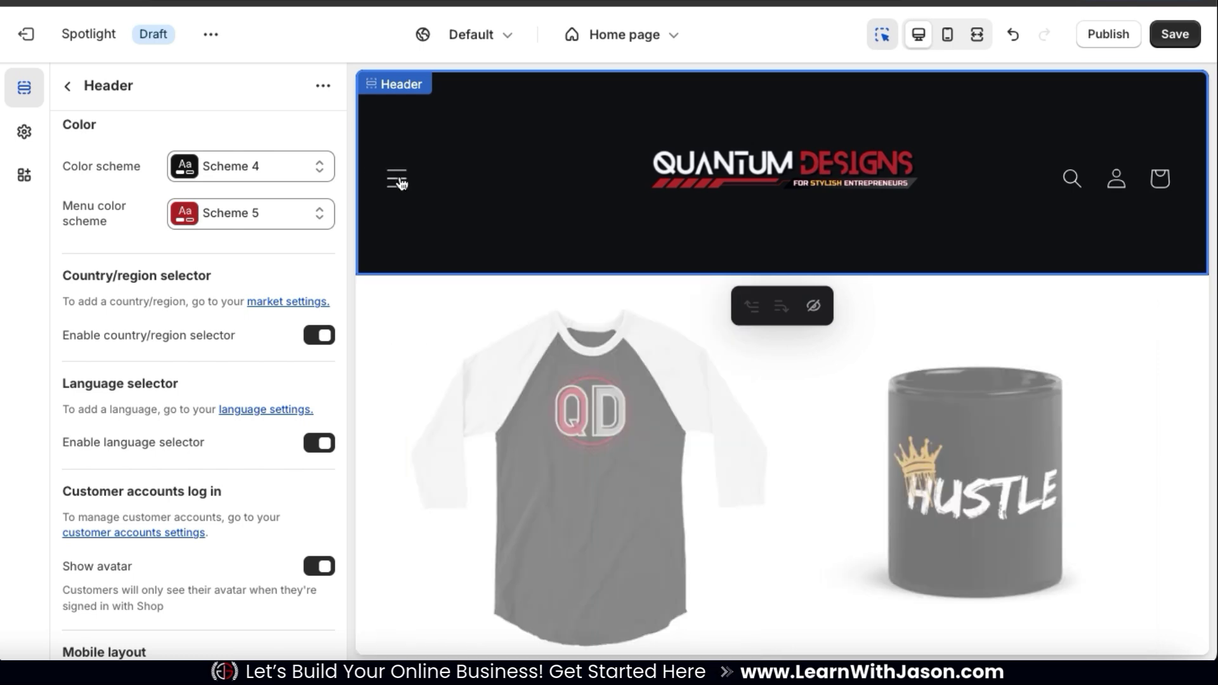
Try the Left mobile logo position in the mobile preview, restore it to Center, and return to the desktop preview
scroll(254, 303, "down", 3)
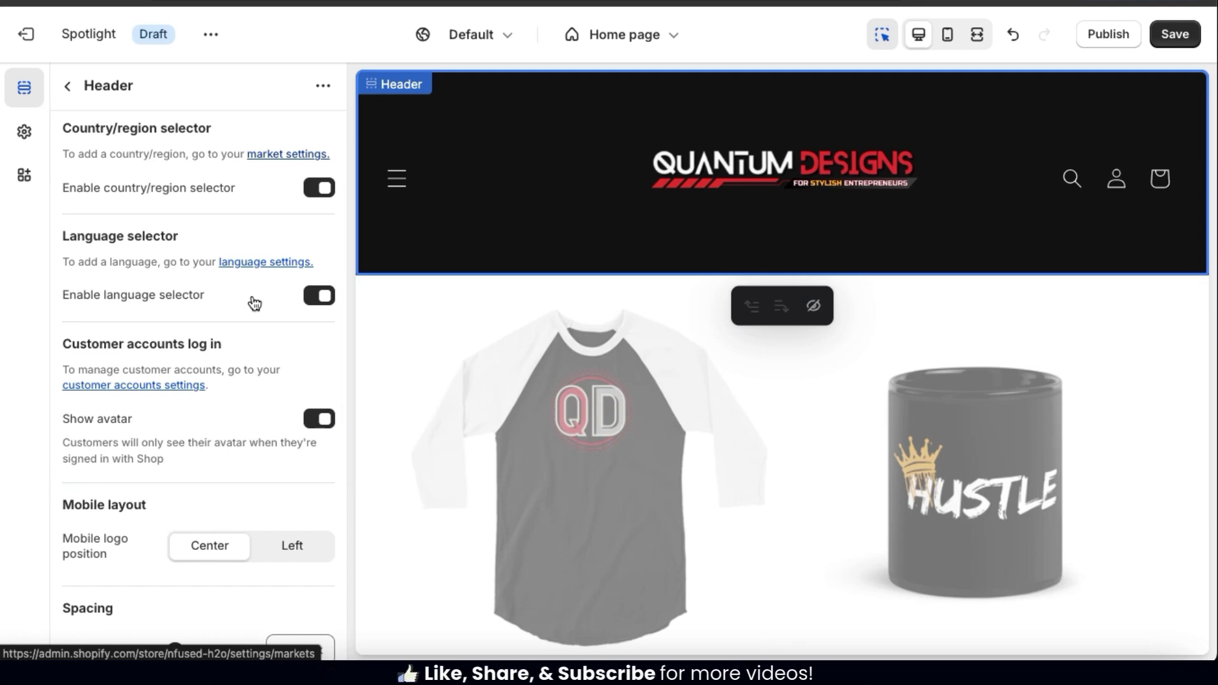
scroll(254, 304, "down", 5)
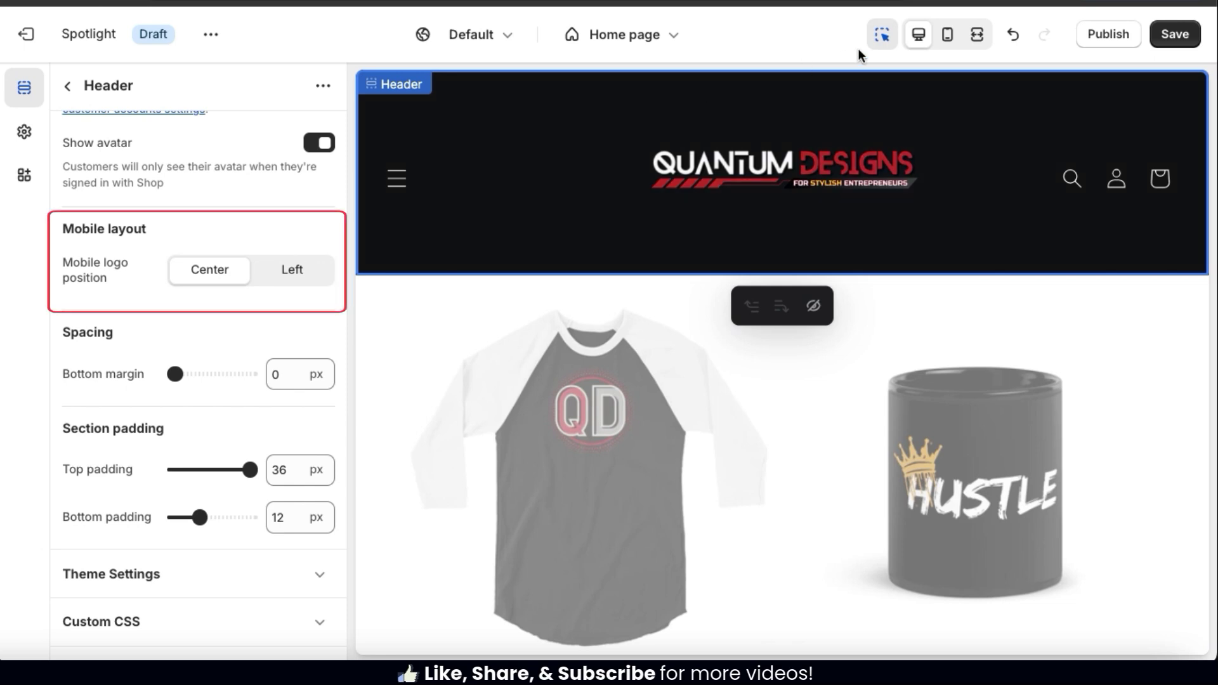
left_click(949, 36)
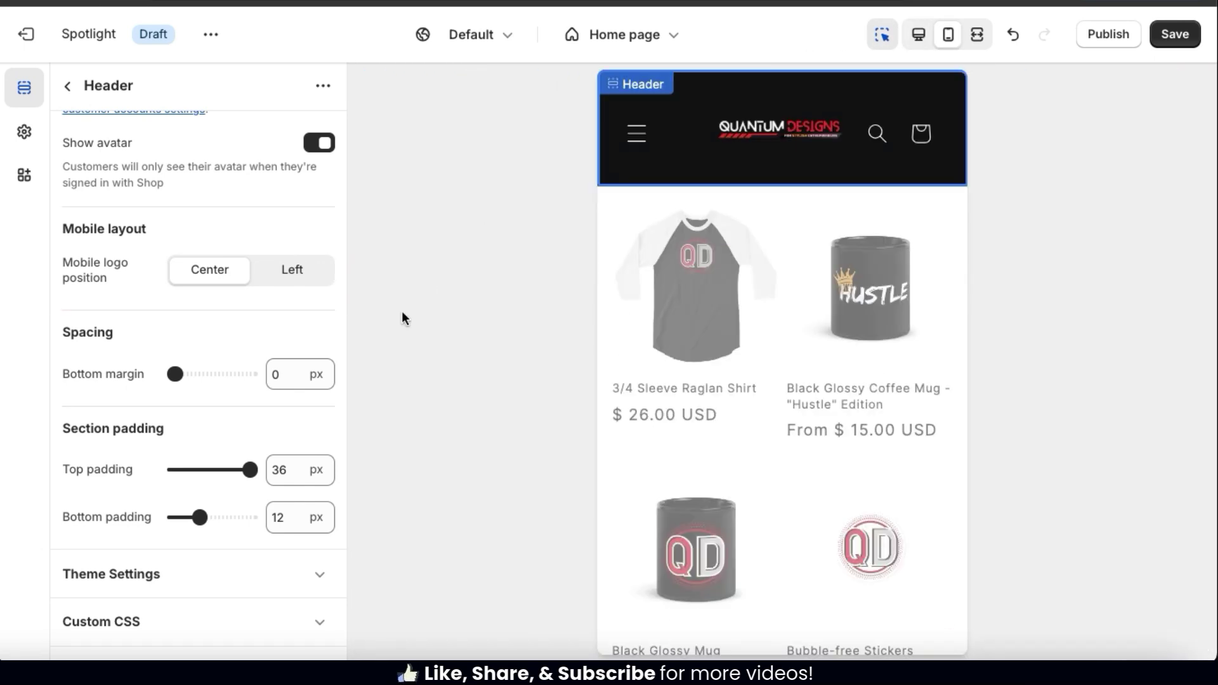
left_click(300, 284)
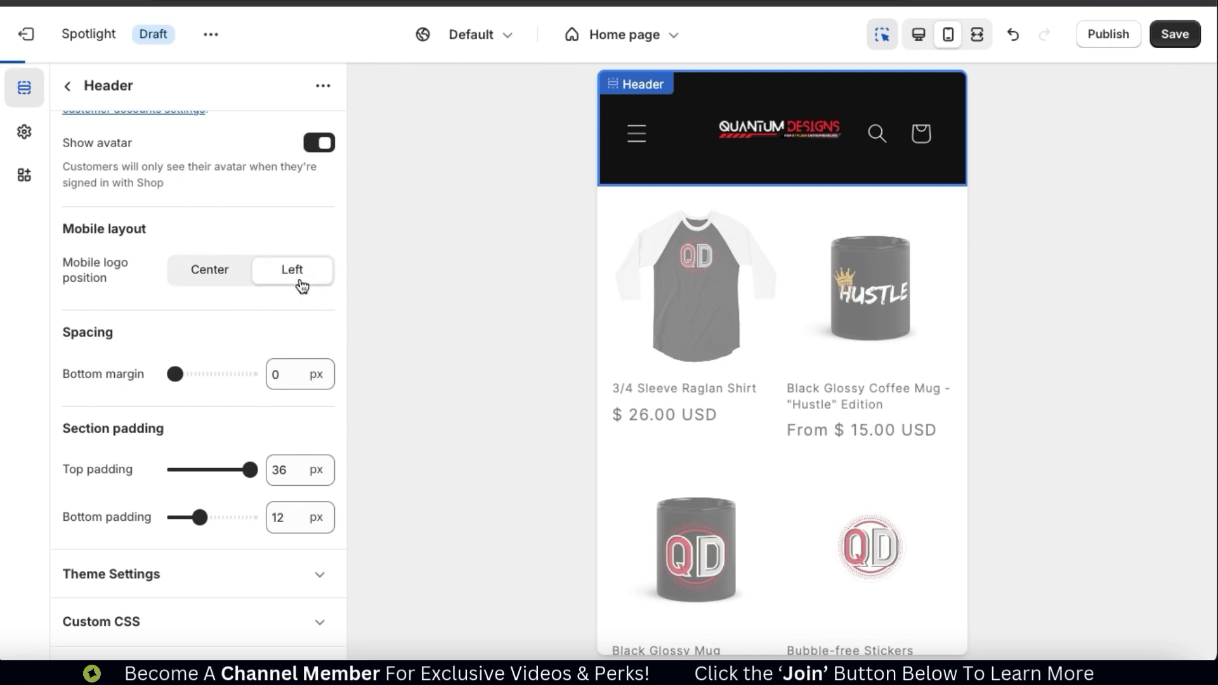
left_click(227, 283)
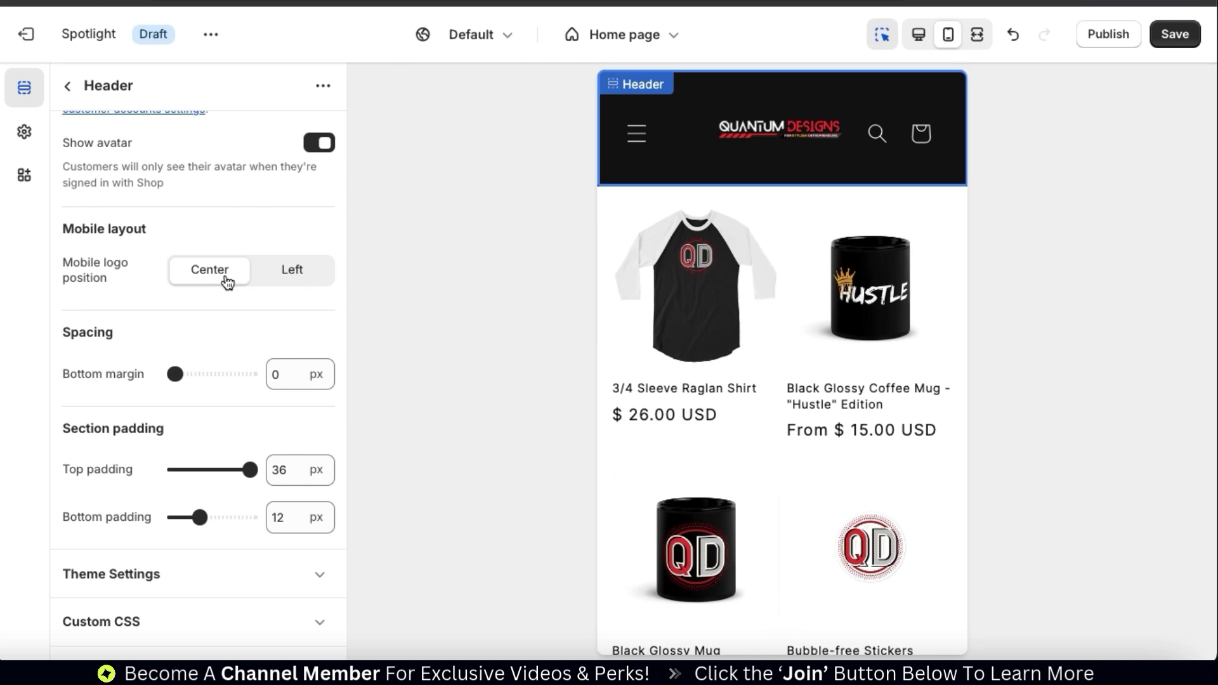
scroll(286, 361, "up", 1)
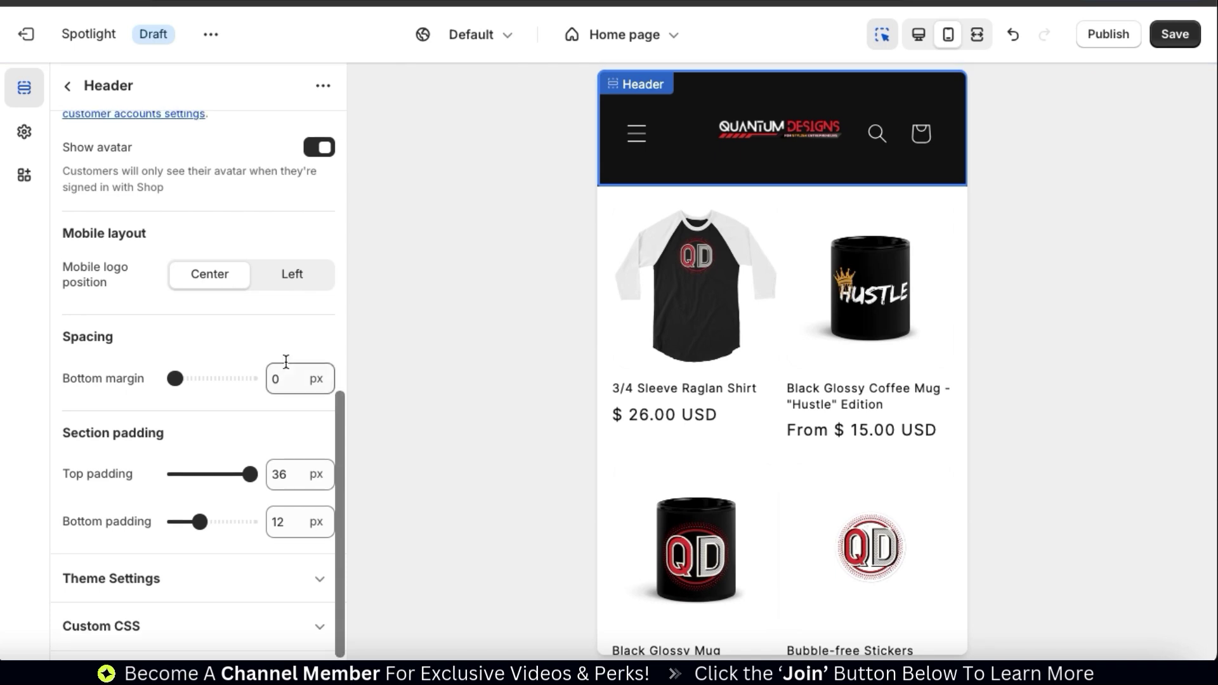
left_click(918, 35)
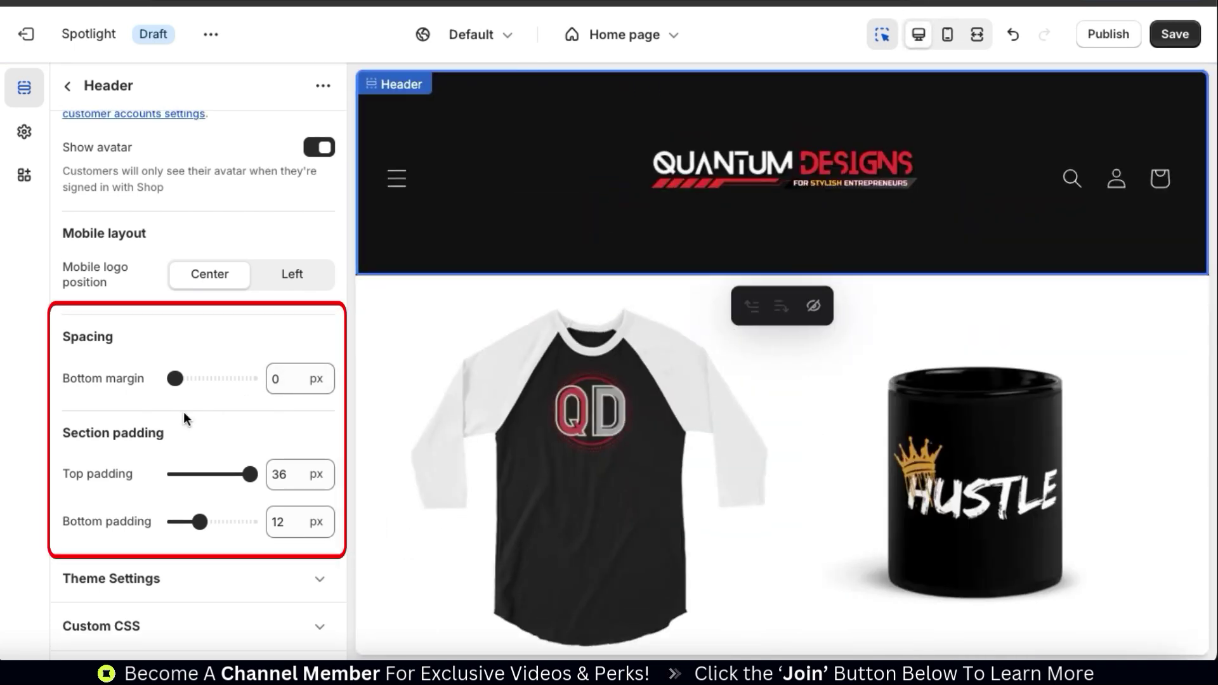
Return to the home page's section list to save the header changes, and open the menu in the preview
scroll(184, 413, "down", 1)
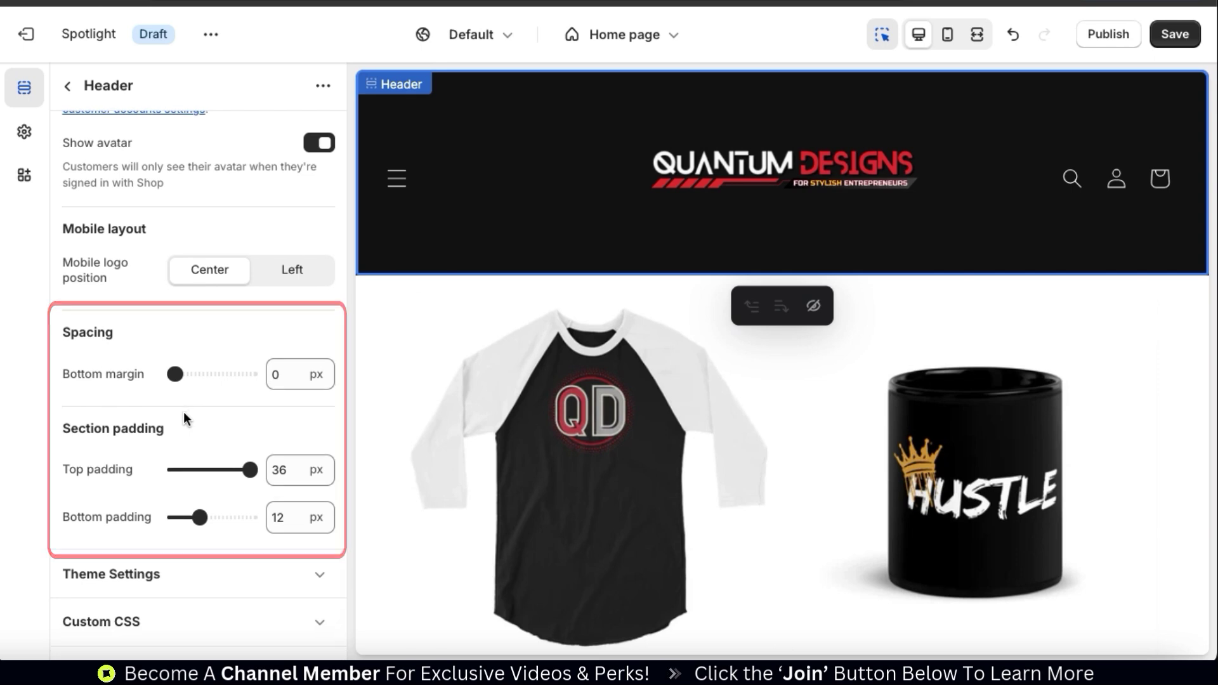
scroll(184, 412, "up", 10)
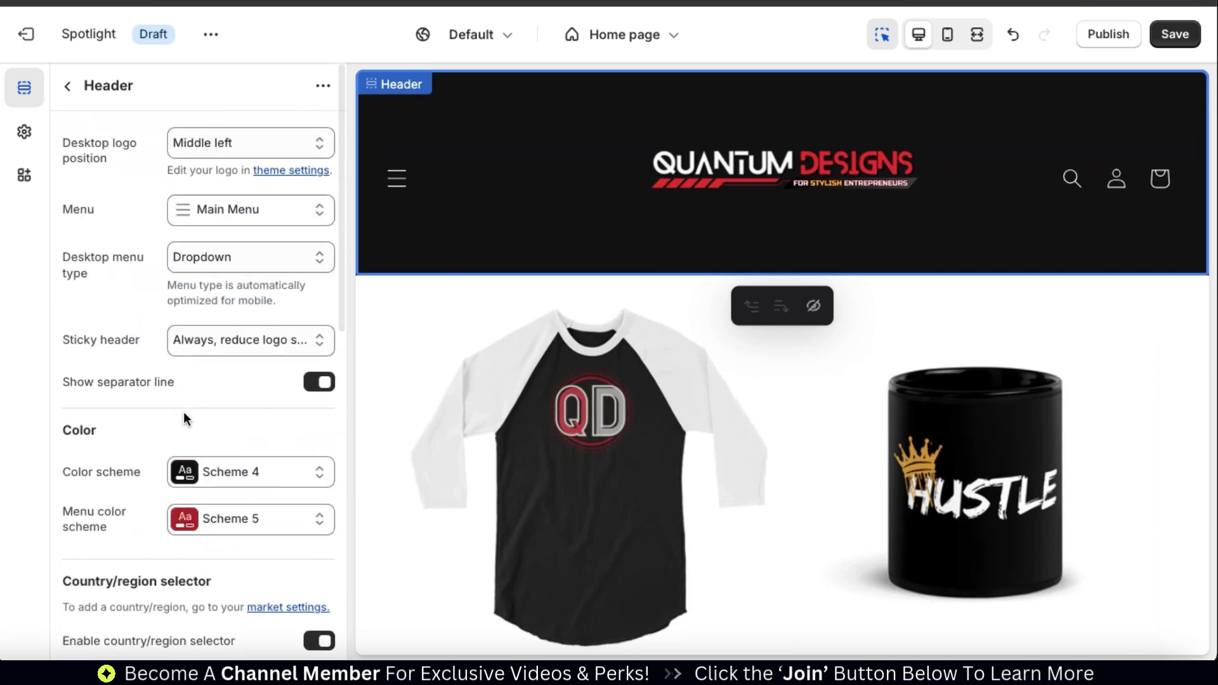
left_click(67, 87)
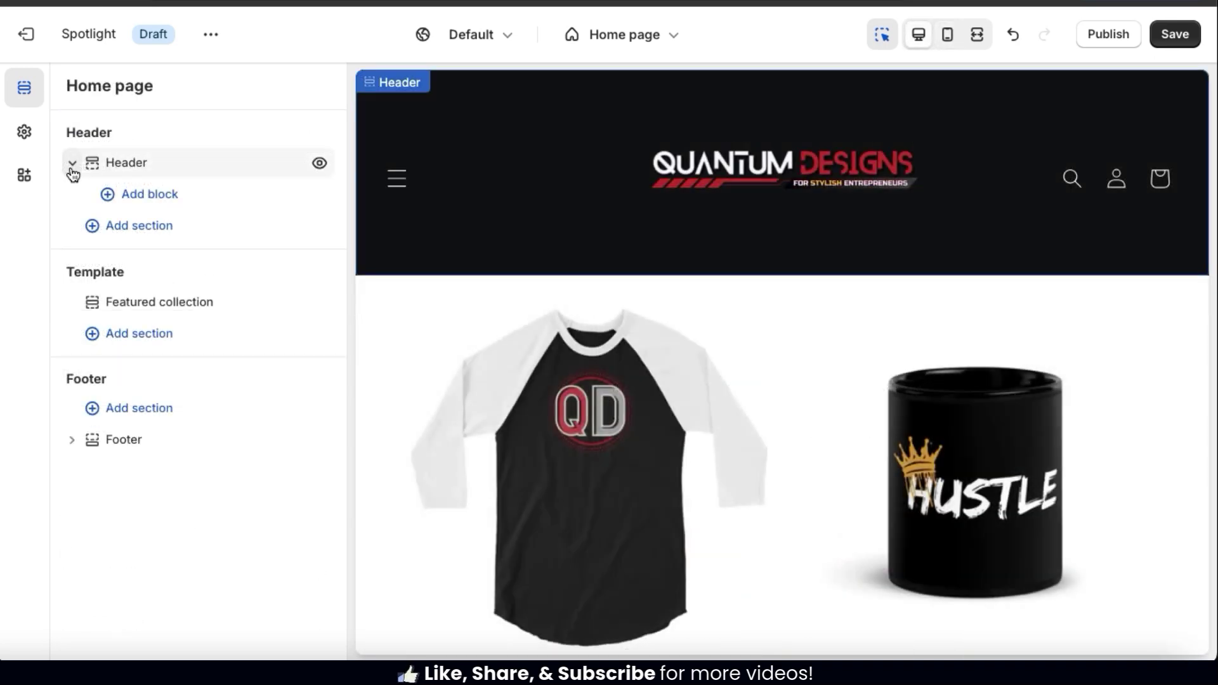
left_click(73, 163)
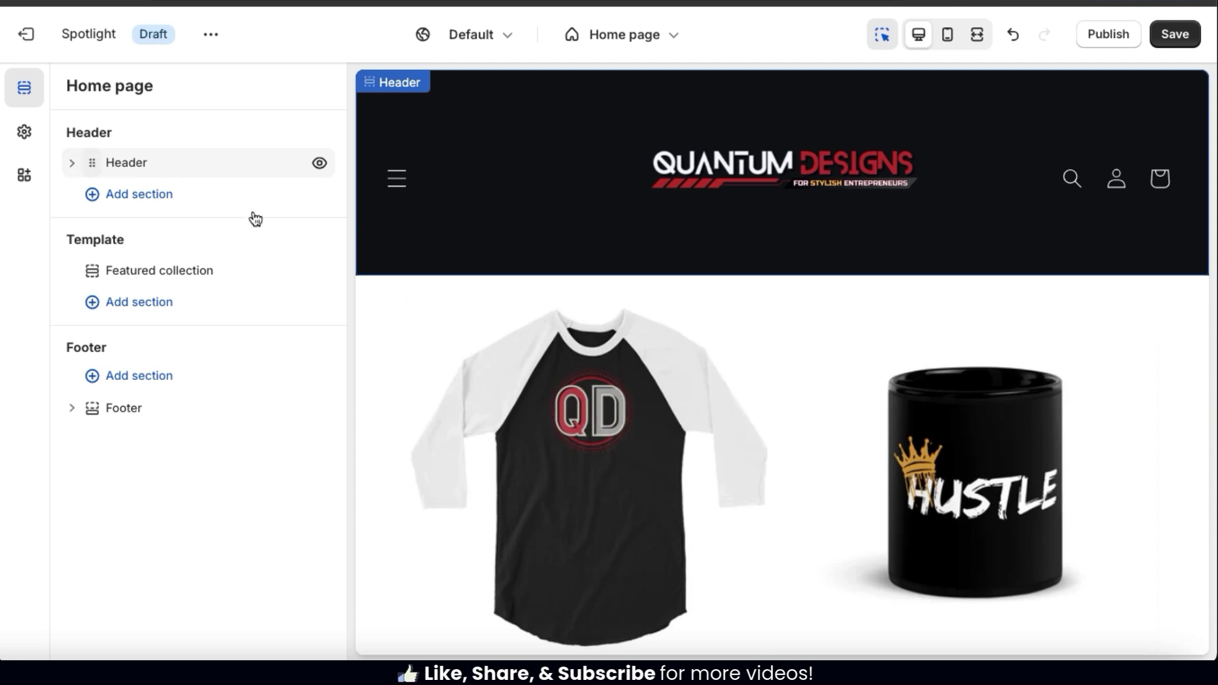
mouse_move(329, 259)
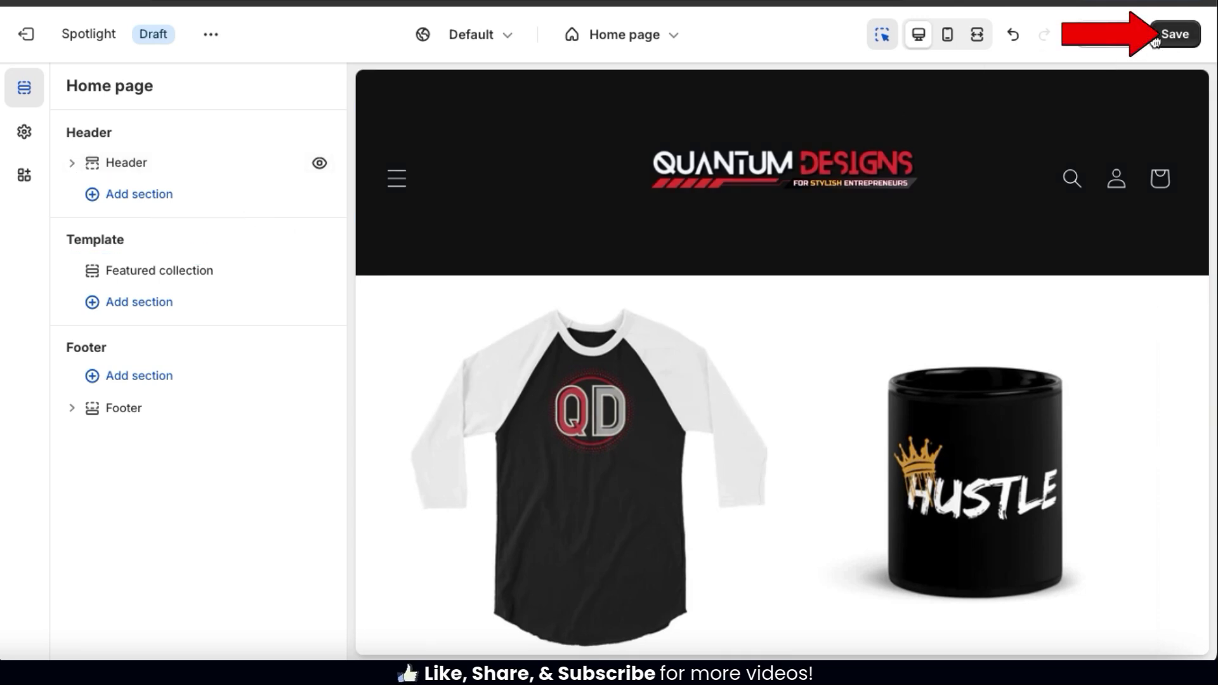
left_click(1176, 35)
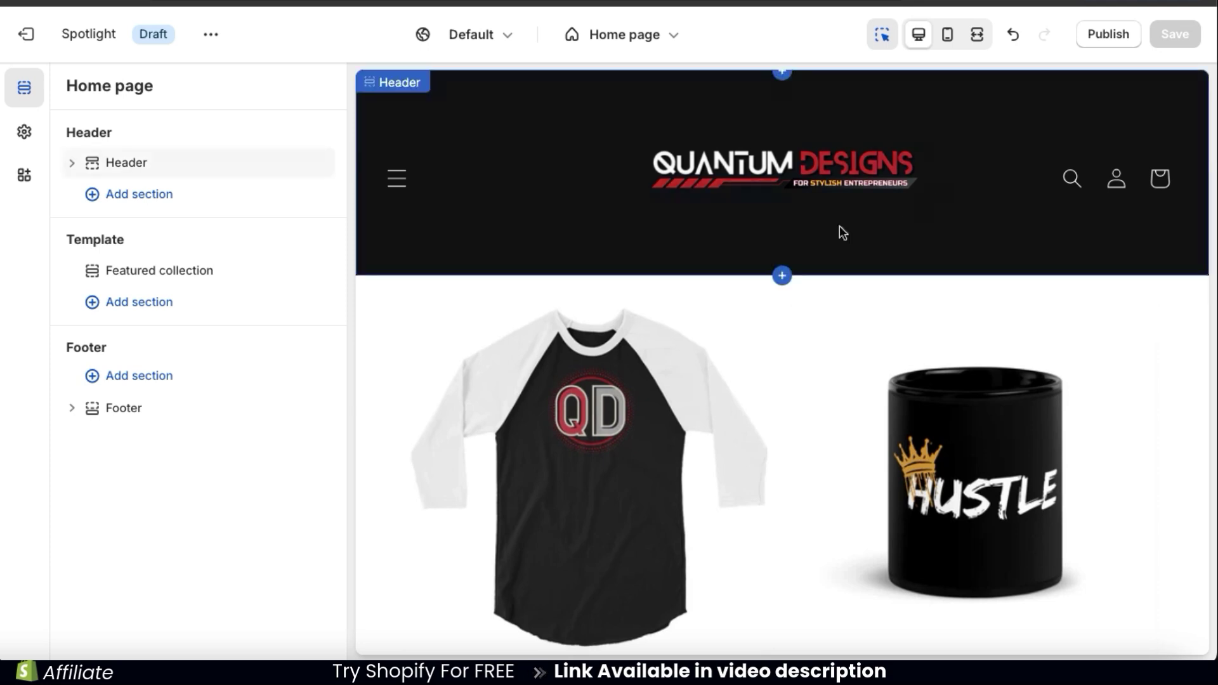
left_click(398, 180)
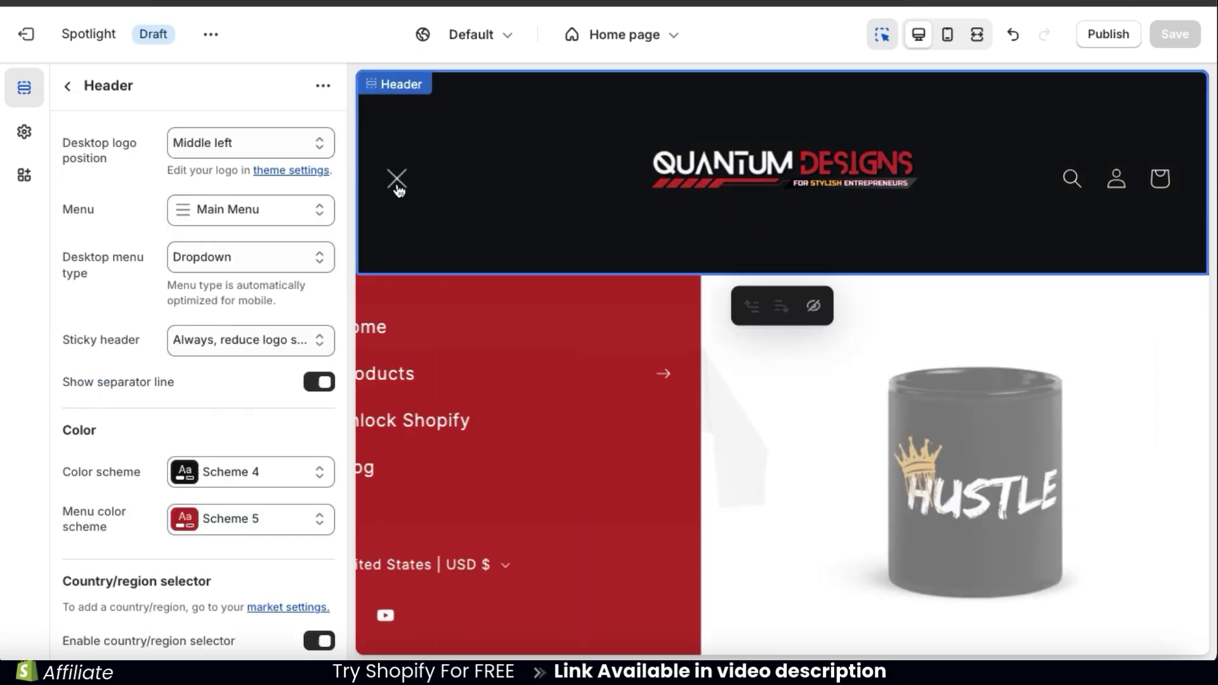